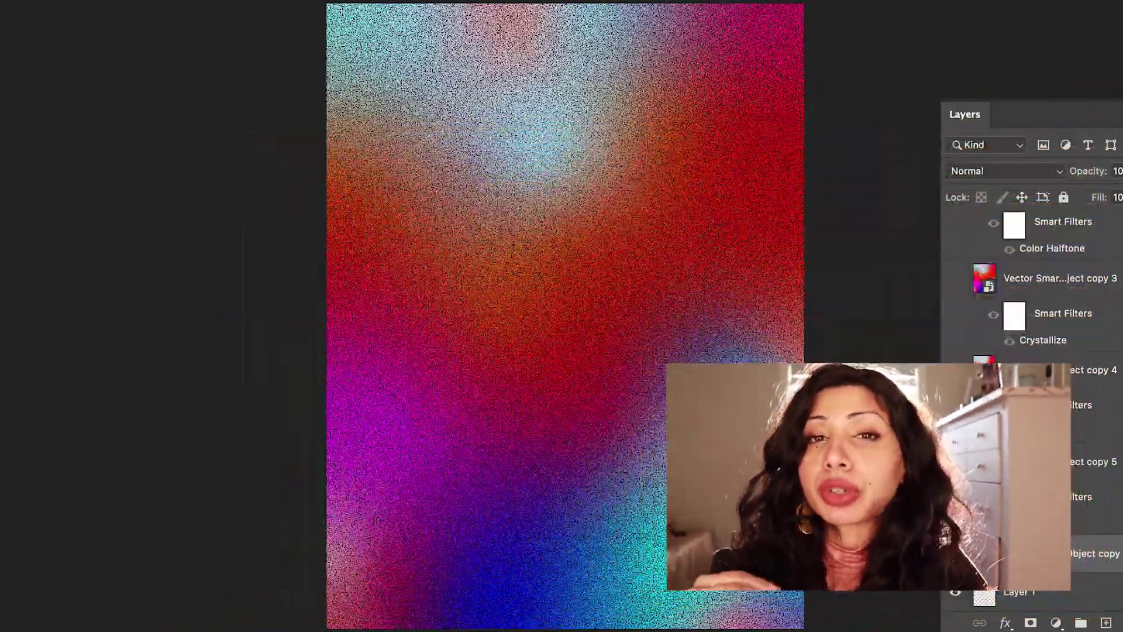
Show and hide the filtered gradient layers to compare their texture effects on the canvas.
left_click(962, 374)
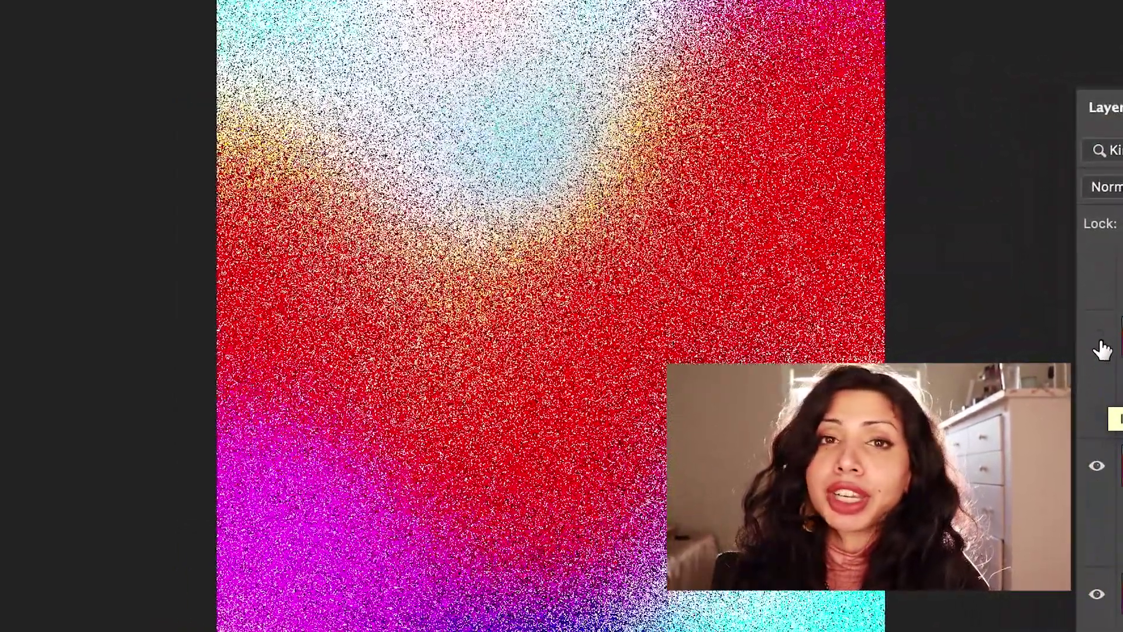
left_click(1070, 326)
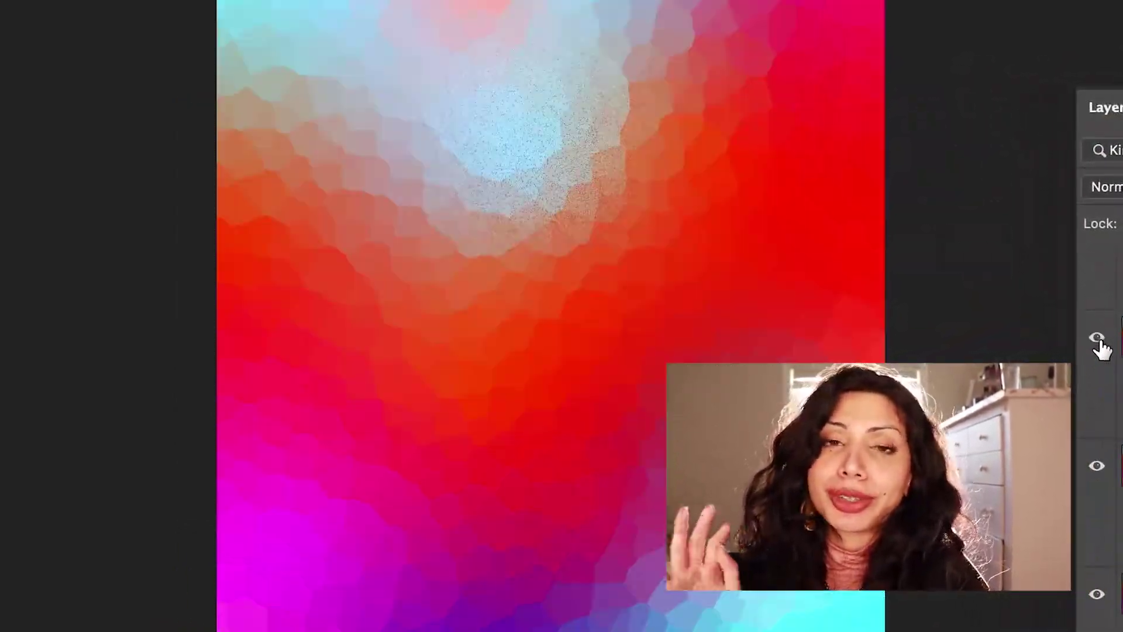
scroll(1100, 347, "up", 3)
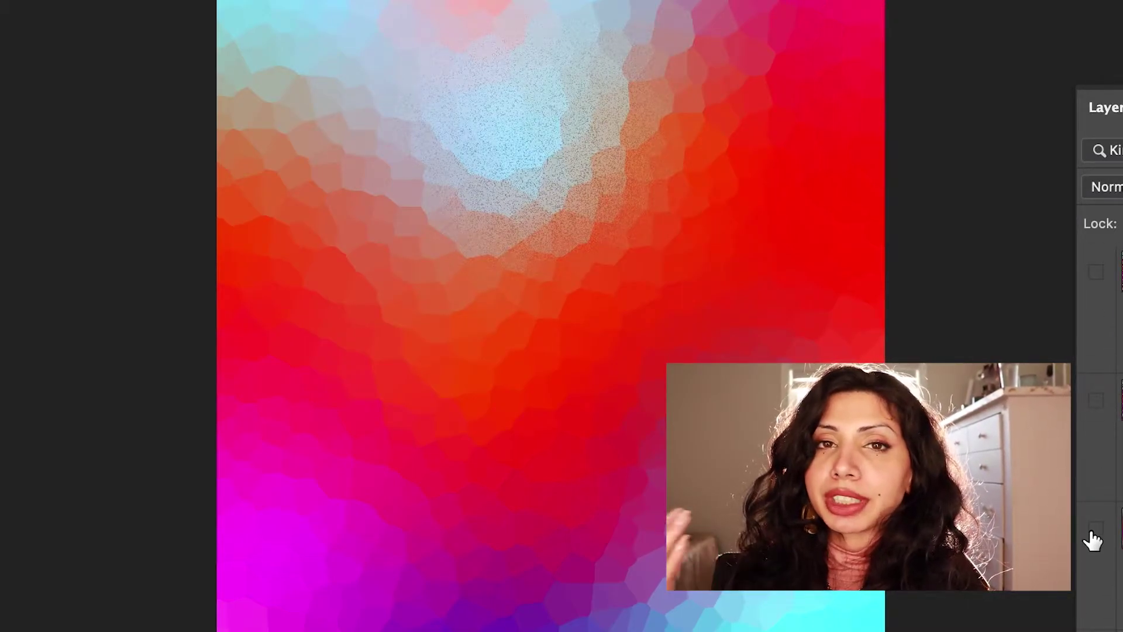
left_click(1094, 530, "alt")
left_click(1097, 401)
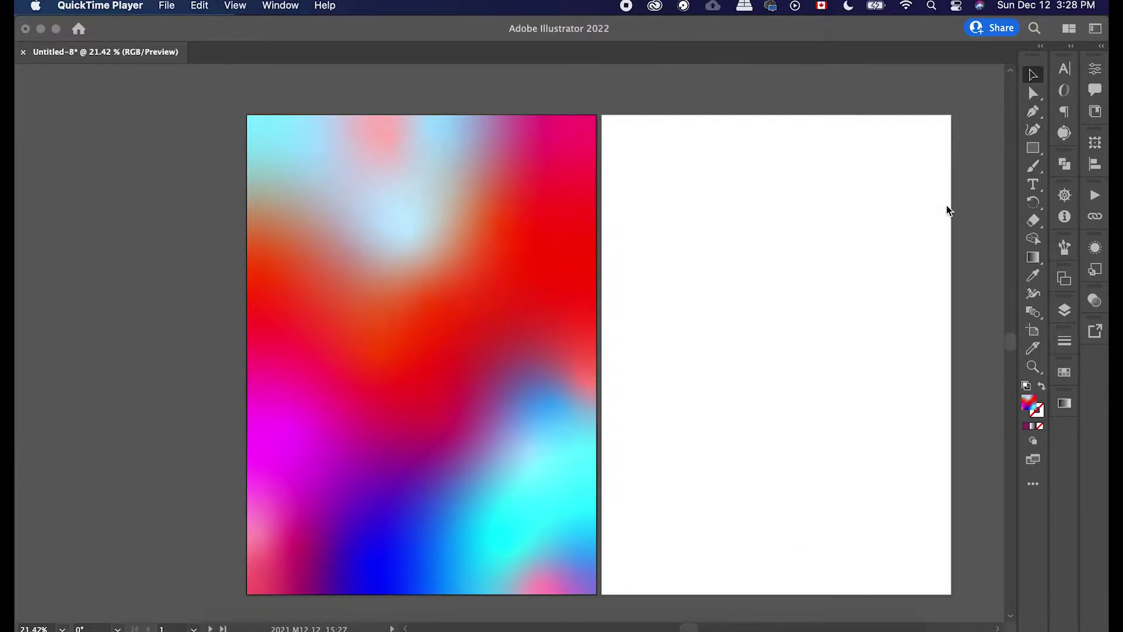
In Illustrator, draw a rectangle covering the blank second artboard and fill it with a freeform gradient.
left_click(1042, 152)
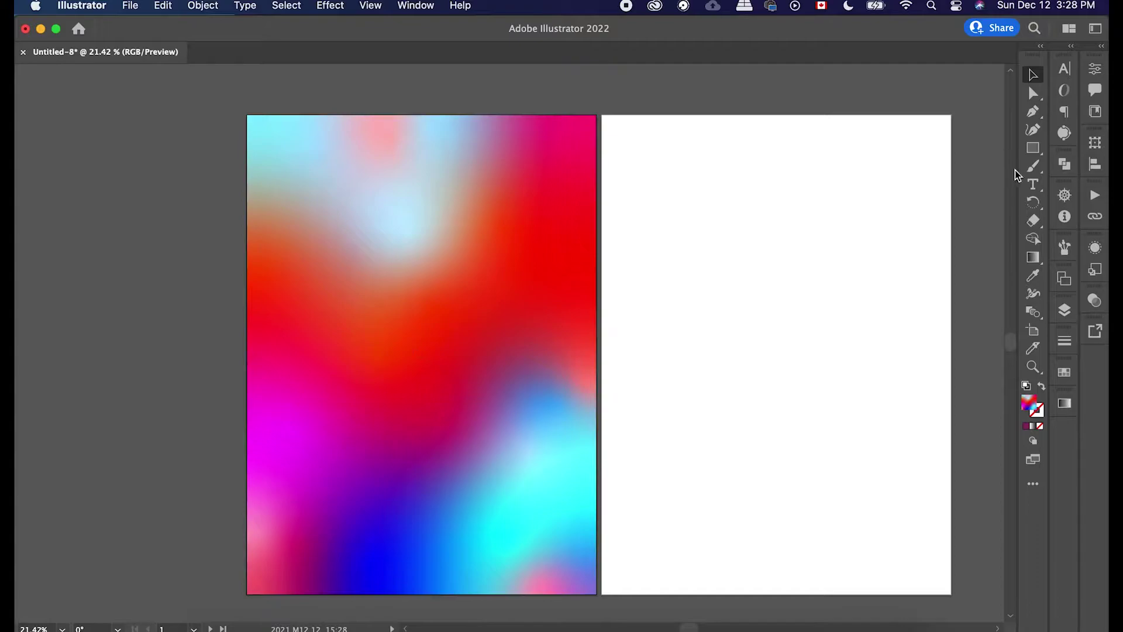
left_click(1033, 148)
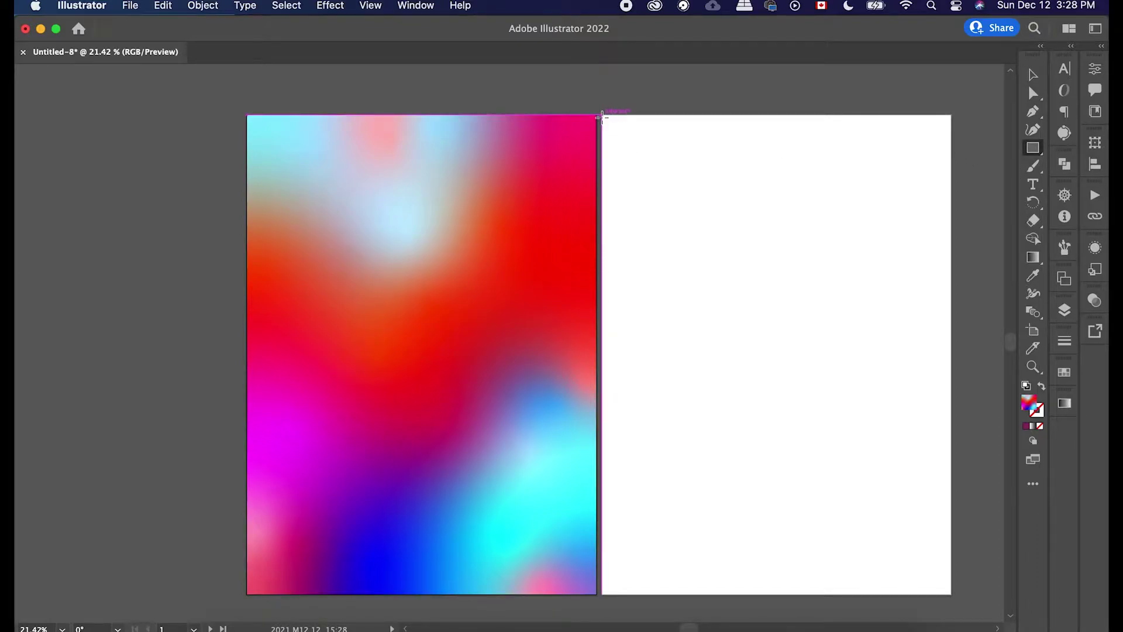
left_click_drag(602, 115, 952, 595)
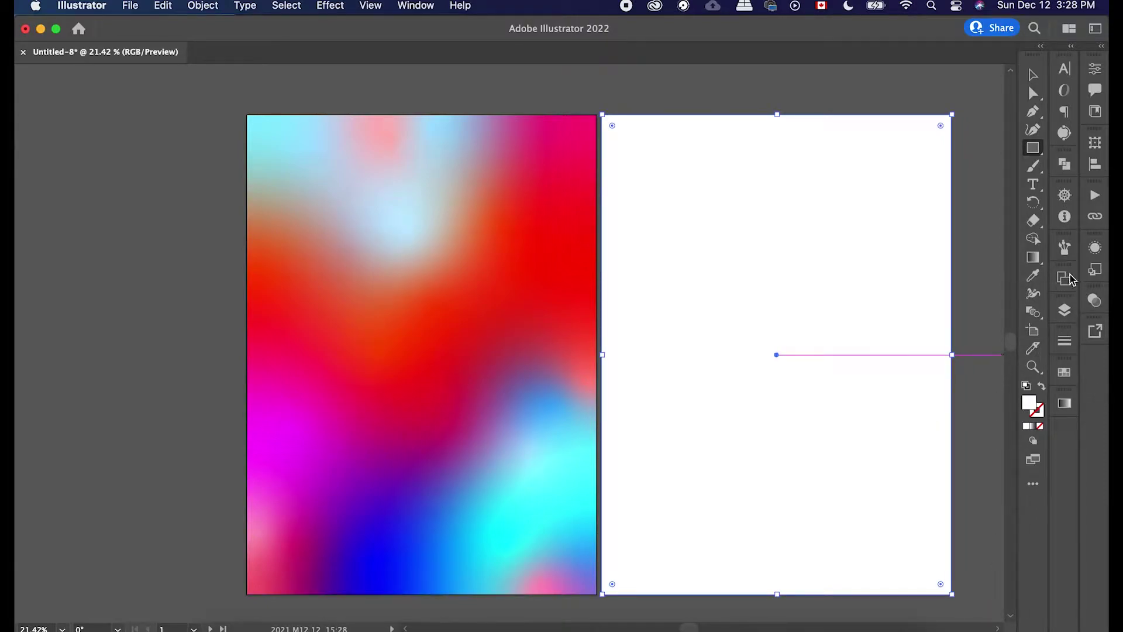
left_click(430, 6)
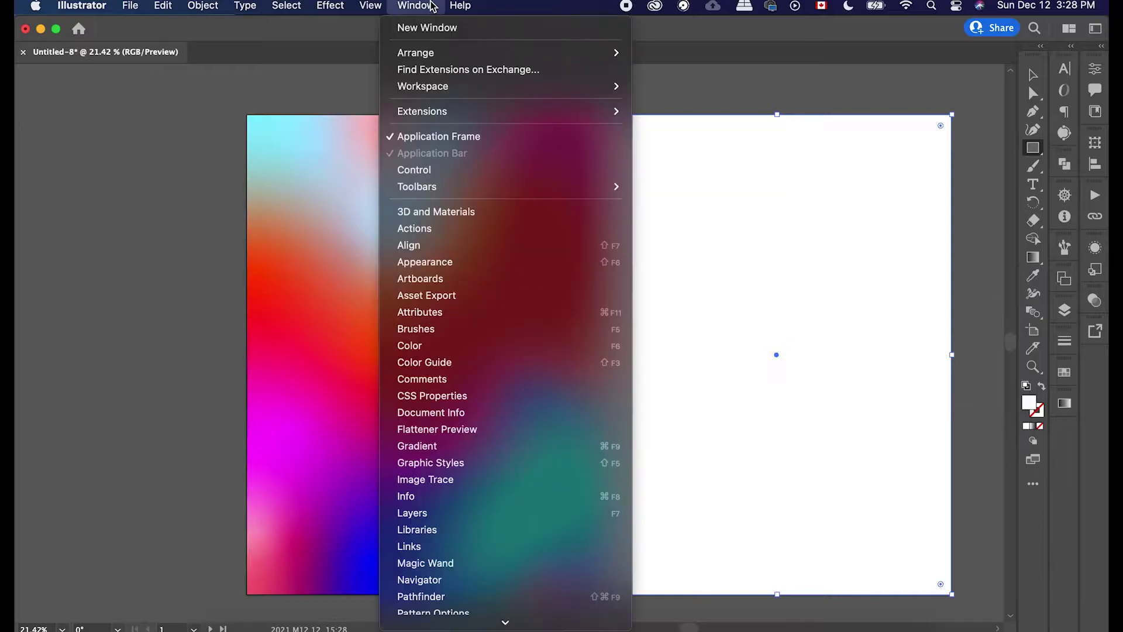
left_click(439, 446)
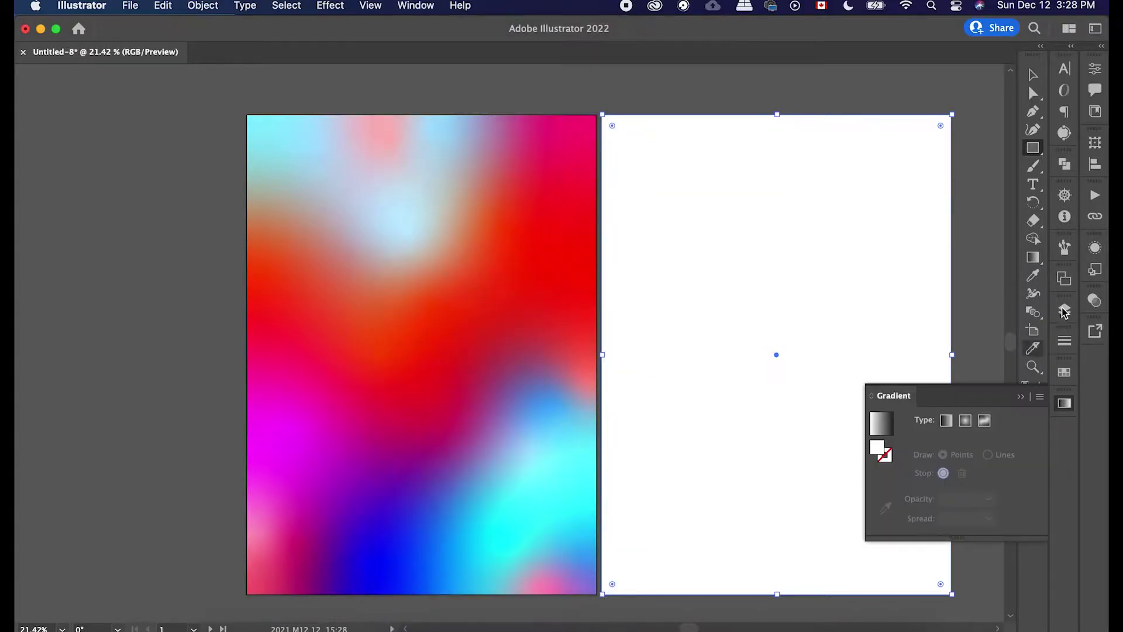
left_click(985, 421)
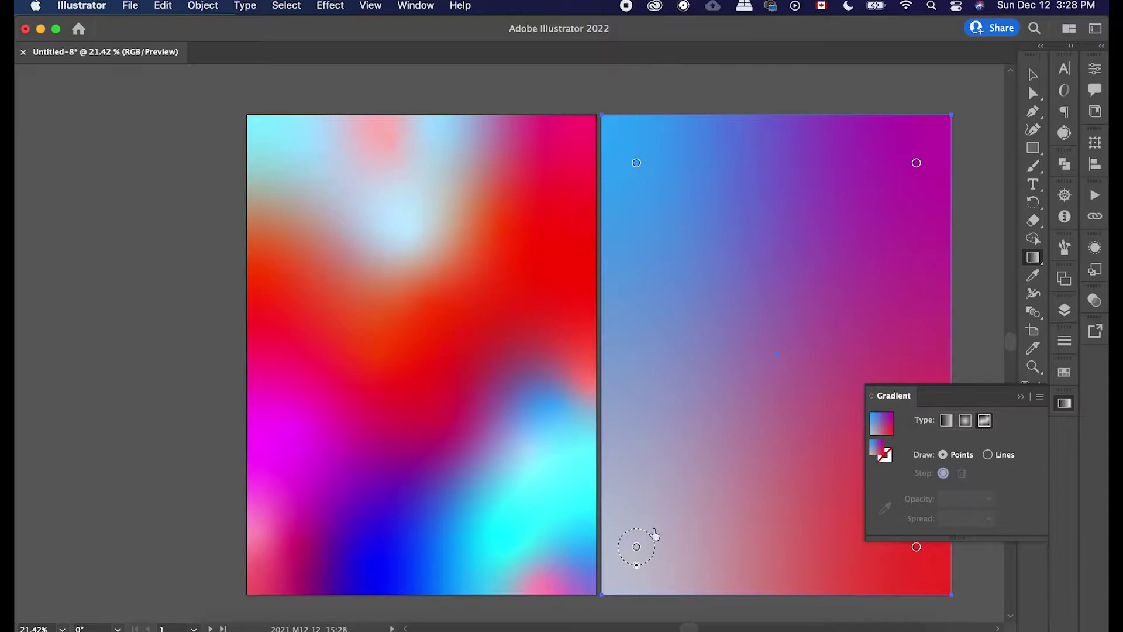
Set the color of the rectangle's upper-left gradient point to 1f2d93.
left_click(636, 163)
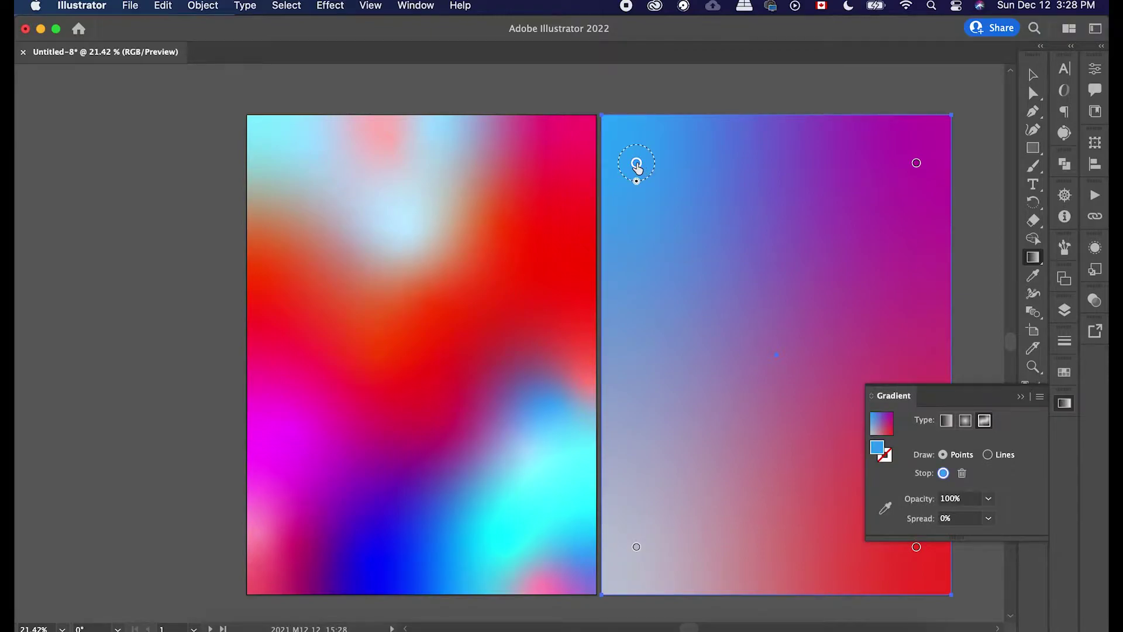
double_click(879, 450)
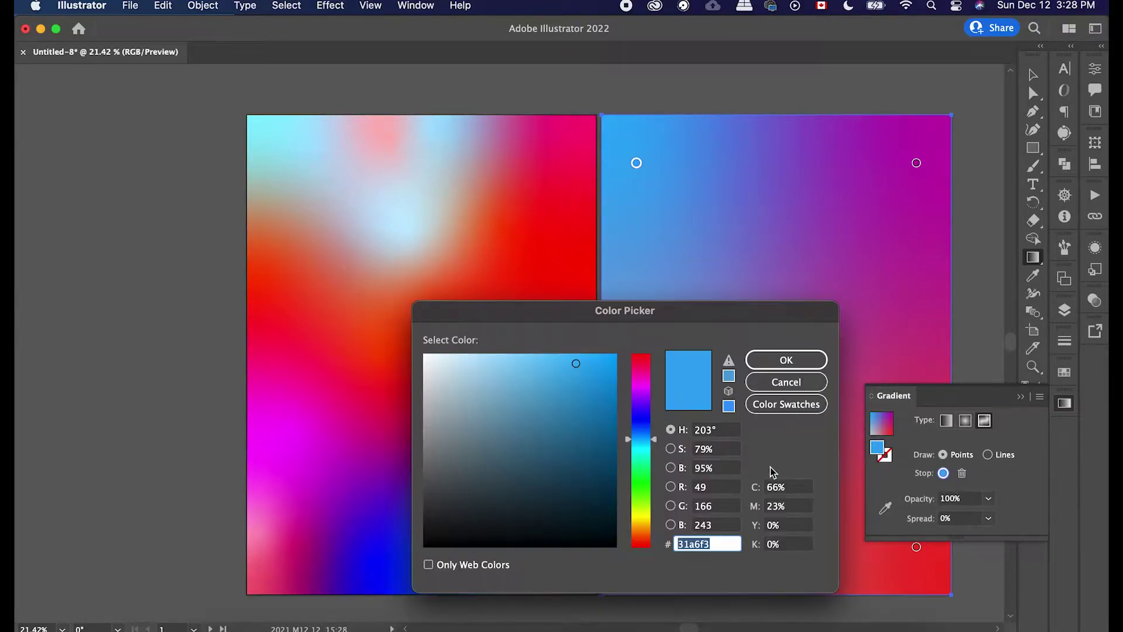
type("1f2d93")
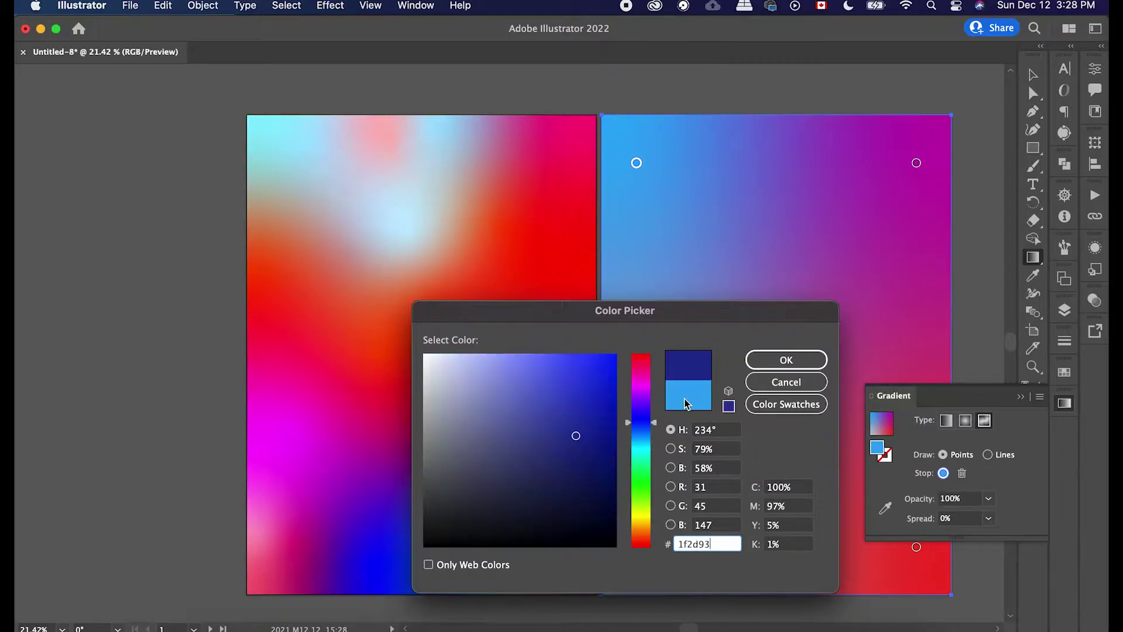
left_click(797, 360)
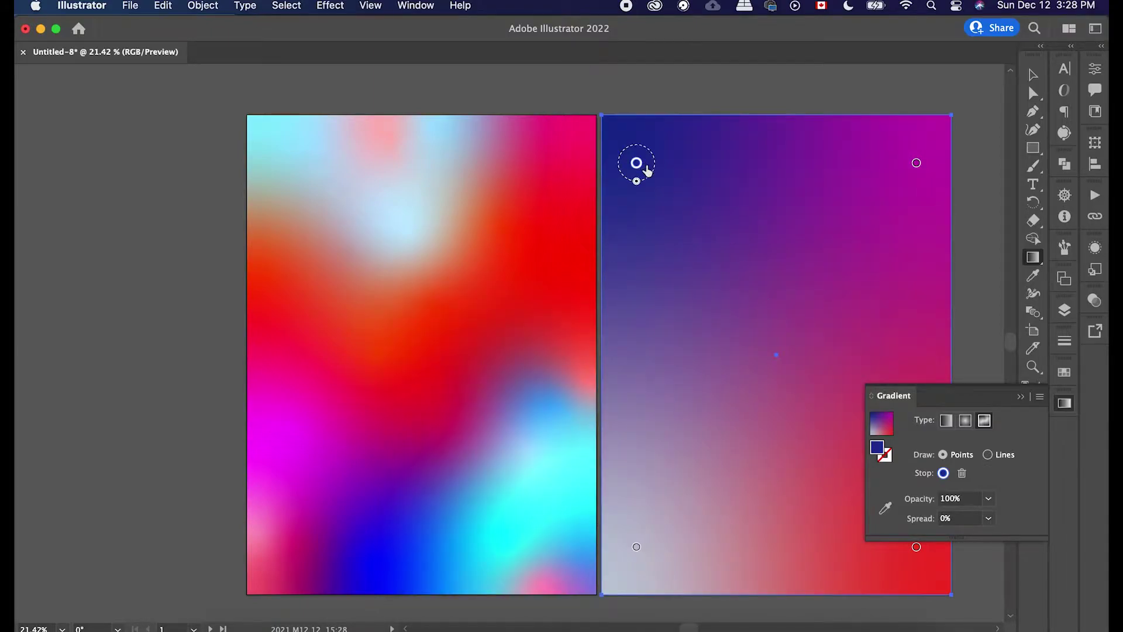
Move the dark blue gradient point to the rectangle's centre and add another dark blue point near its upper-left corner.
left_click_drag(648, 170, 749, 346)
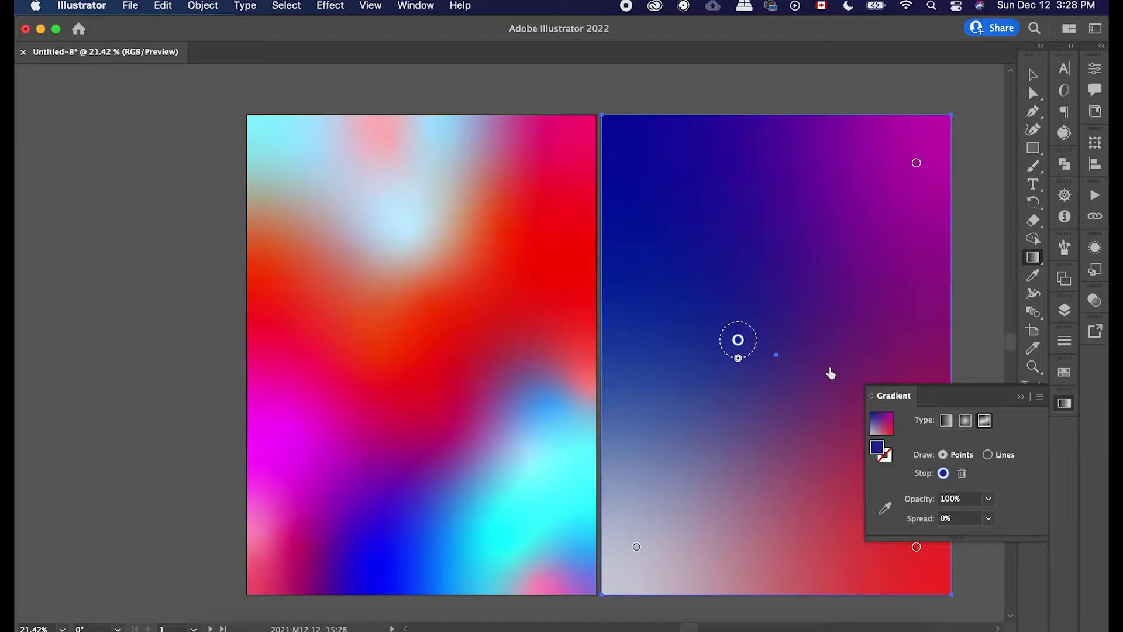
left_click(658, 211)
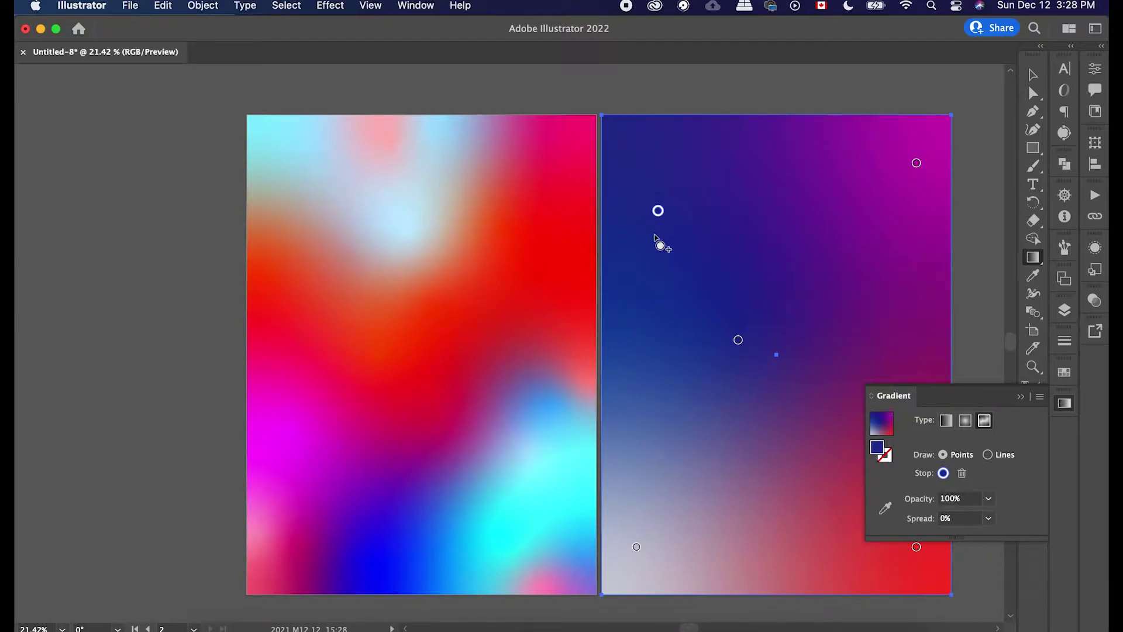
left_click_drag(657, 218, 645, 240)
left_click_drag(743, 350, 783, 364)
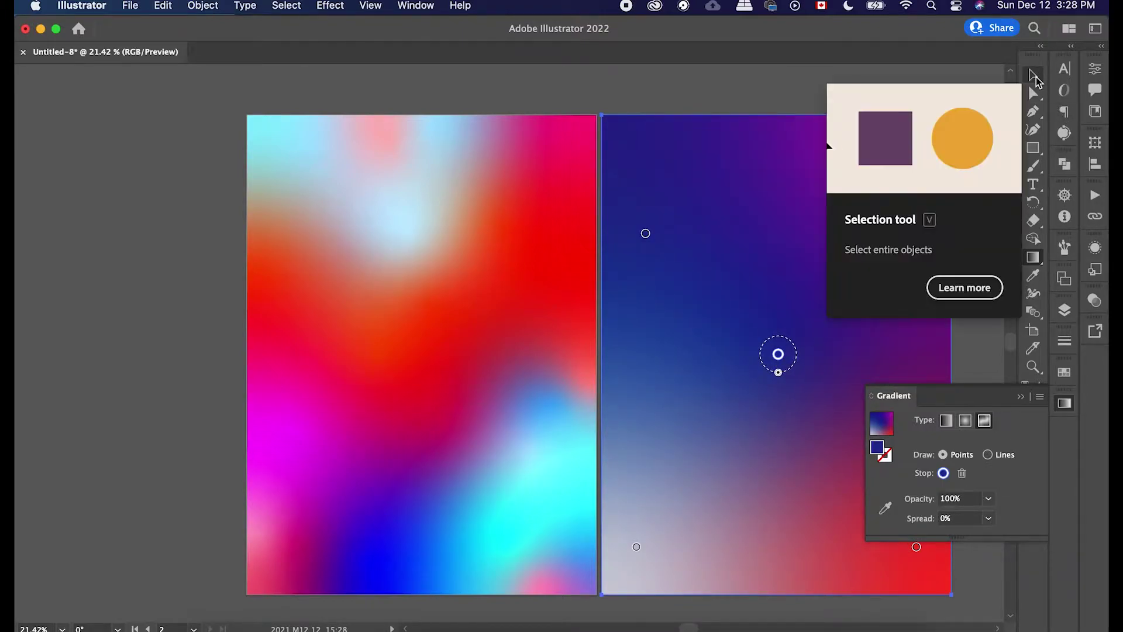
Delete the gradient rectangle from the second artboard.
left_click(1033, 76)
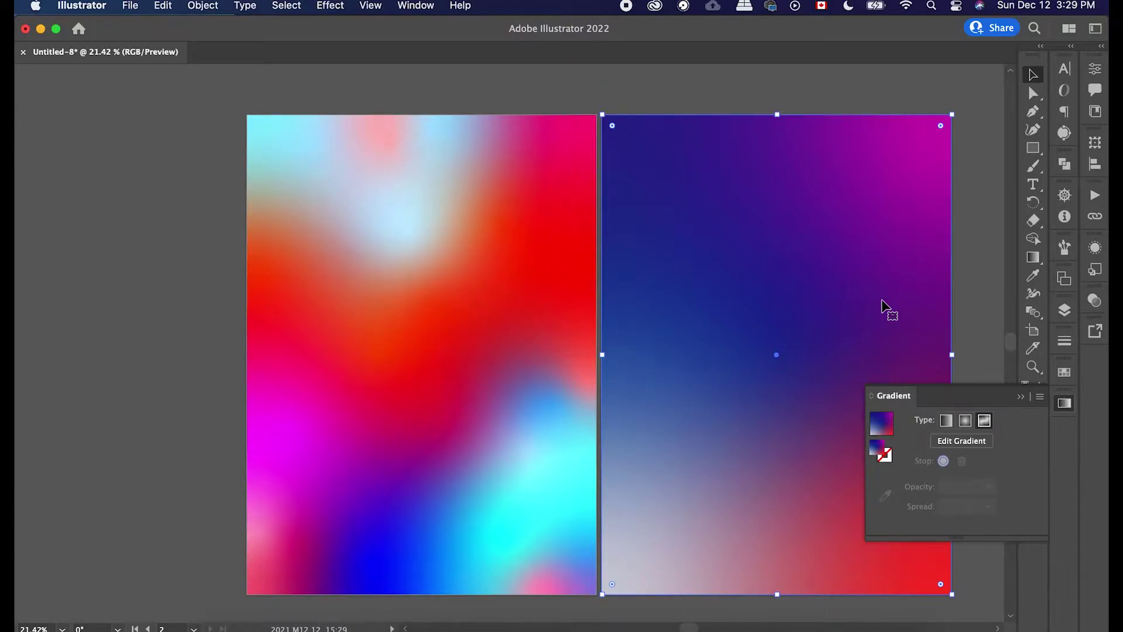
key("Delete")
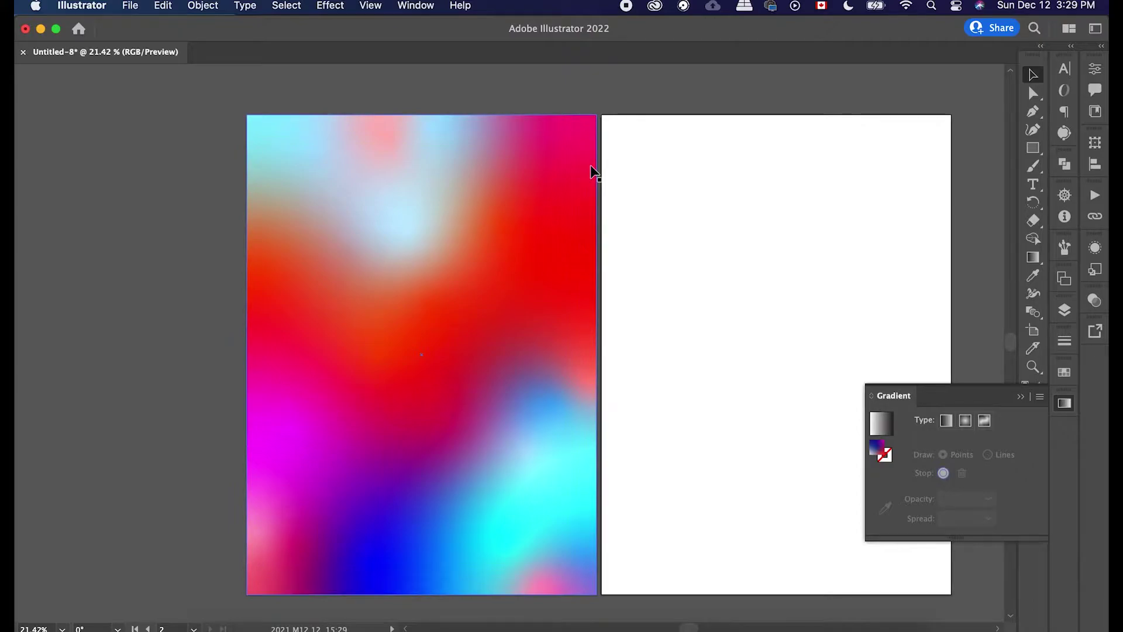
Start a Color Halftone effect on the red, blue and magenta gradient artwork of the first artboard.
scroll(592, 171, "left", 3)
scroll(592, 171, "up", 3)
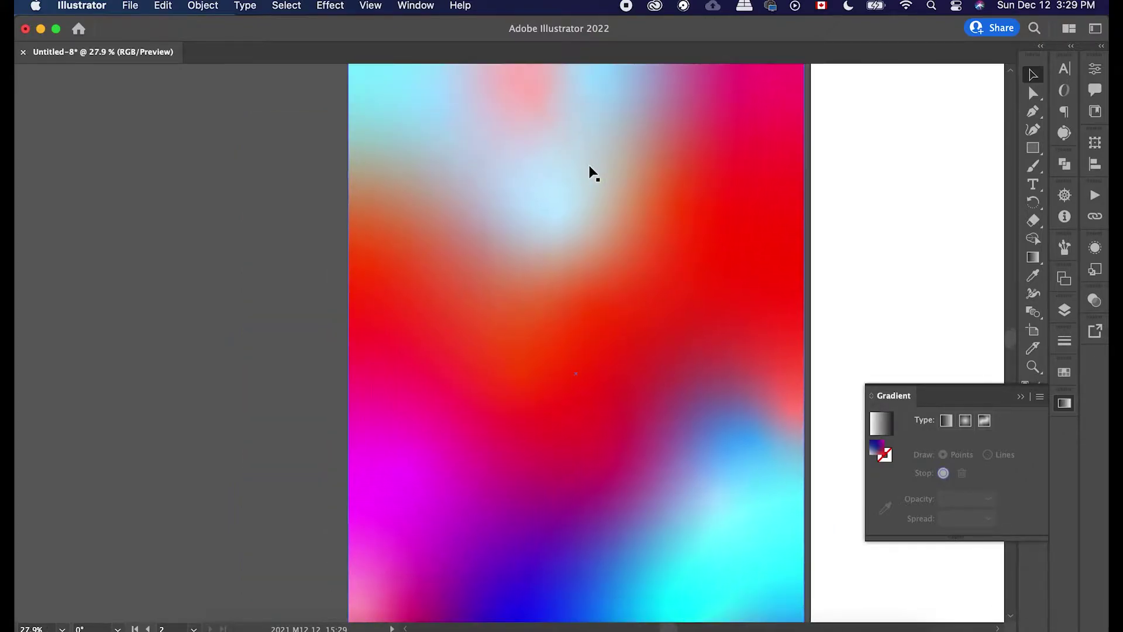
scroll(591, 169, "right", 2)
left_click(625, 180)
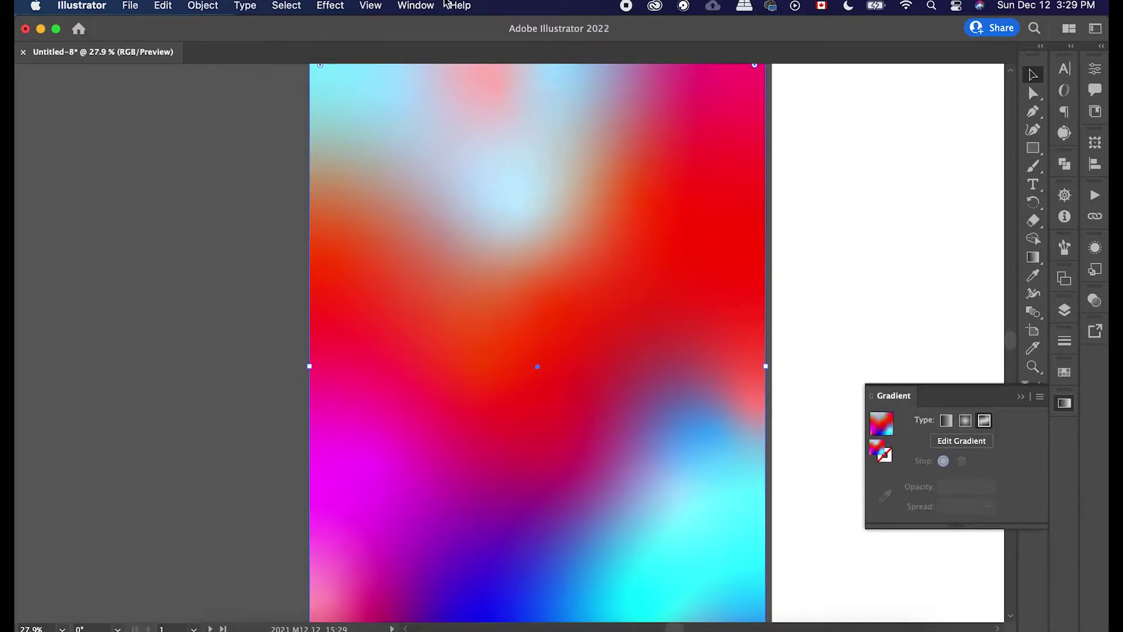
left_click(329, 7)
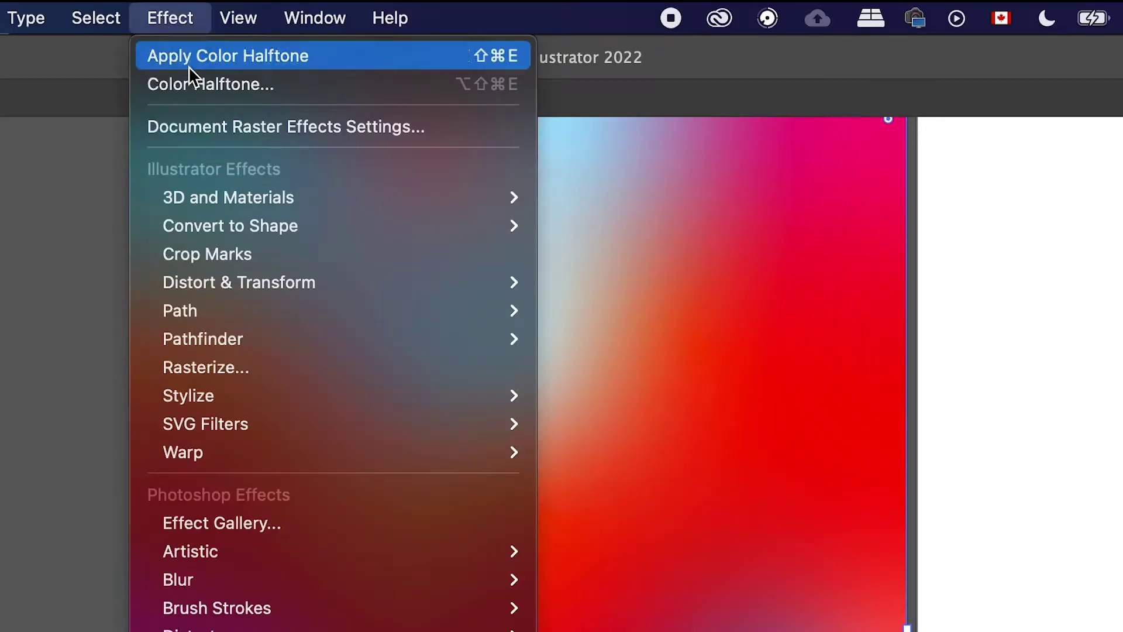
mouse_move(253, 631)
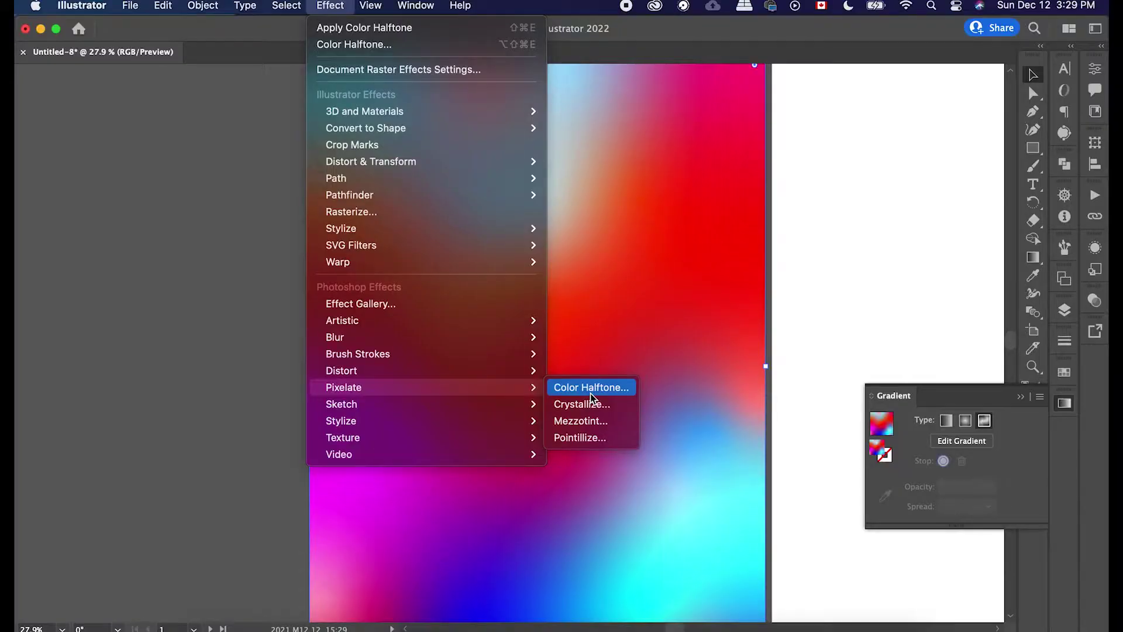
key("Escape")
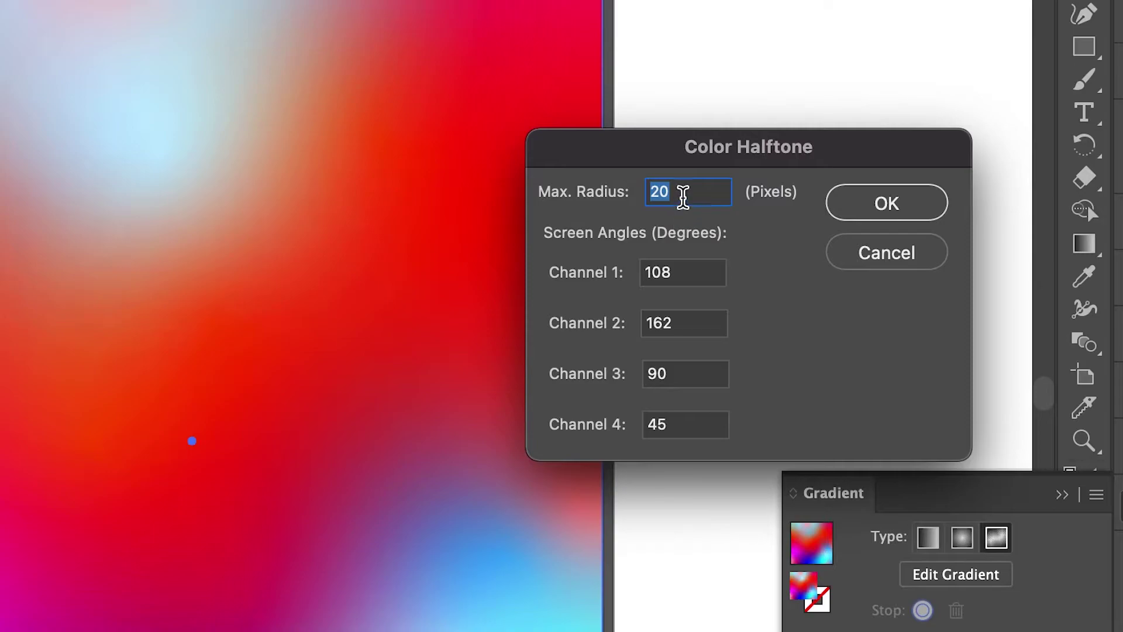
Try to use a maximum radius of 1 pixel for the Color Halftone effect.
left_click(809, 227)
left_click_drag(699, 190, 513, 222)
type("1")
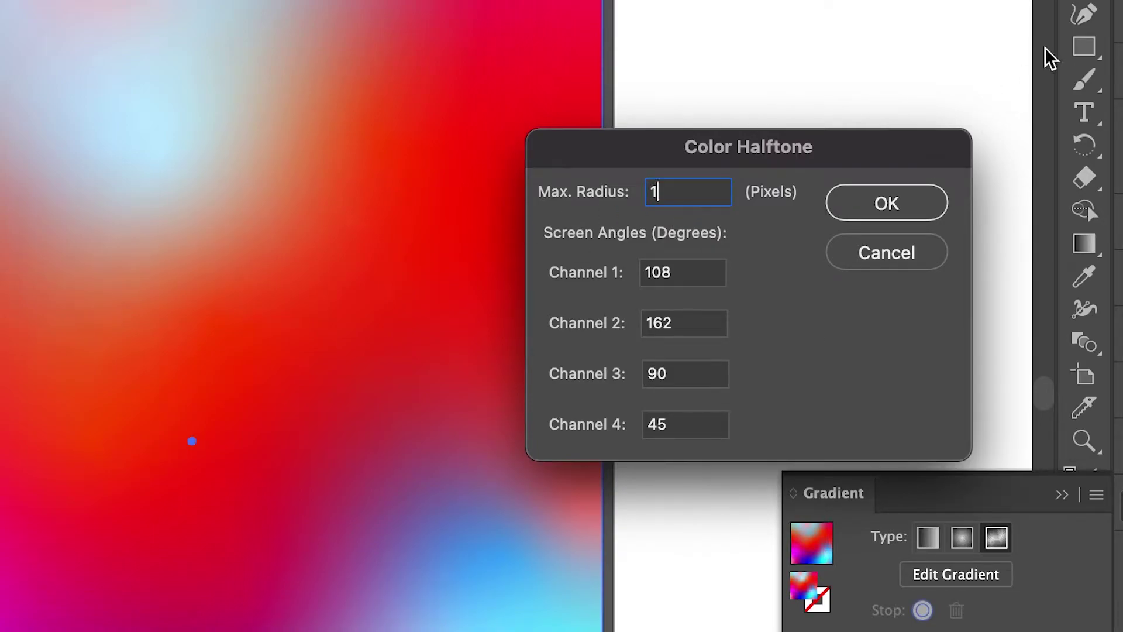
left_click(918, 208)
left_click(798, 448)
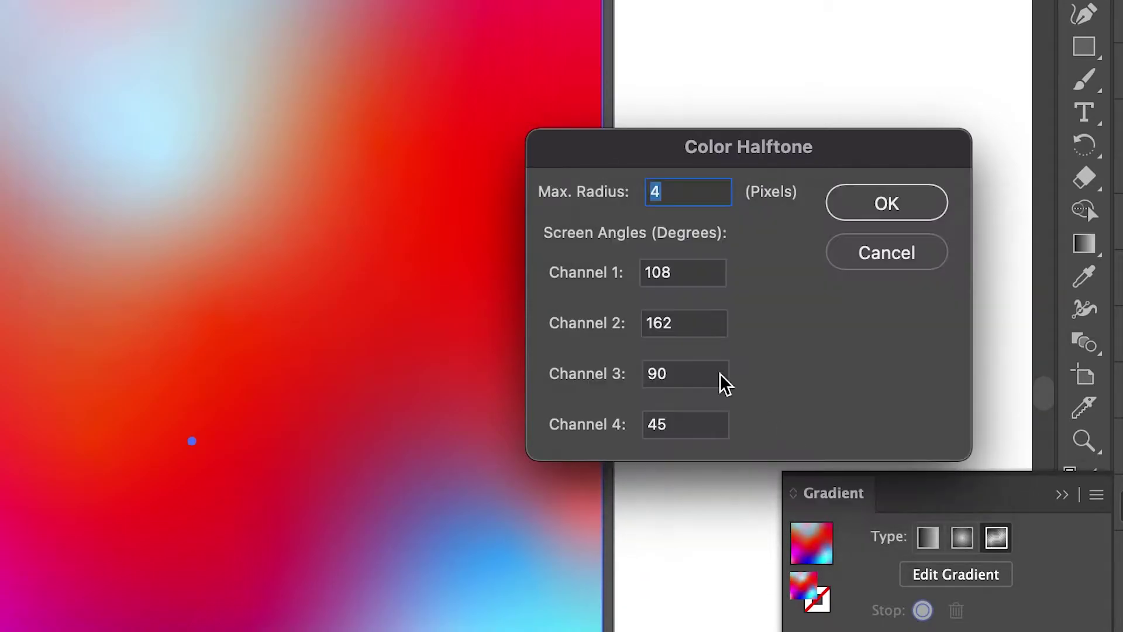
Apply Color Halftone to the gradient with a maximum radius of 4 pixels and screen angles of 108, 162, 90 and 45 degrees.
left_click(673, 195)
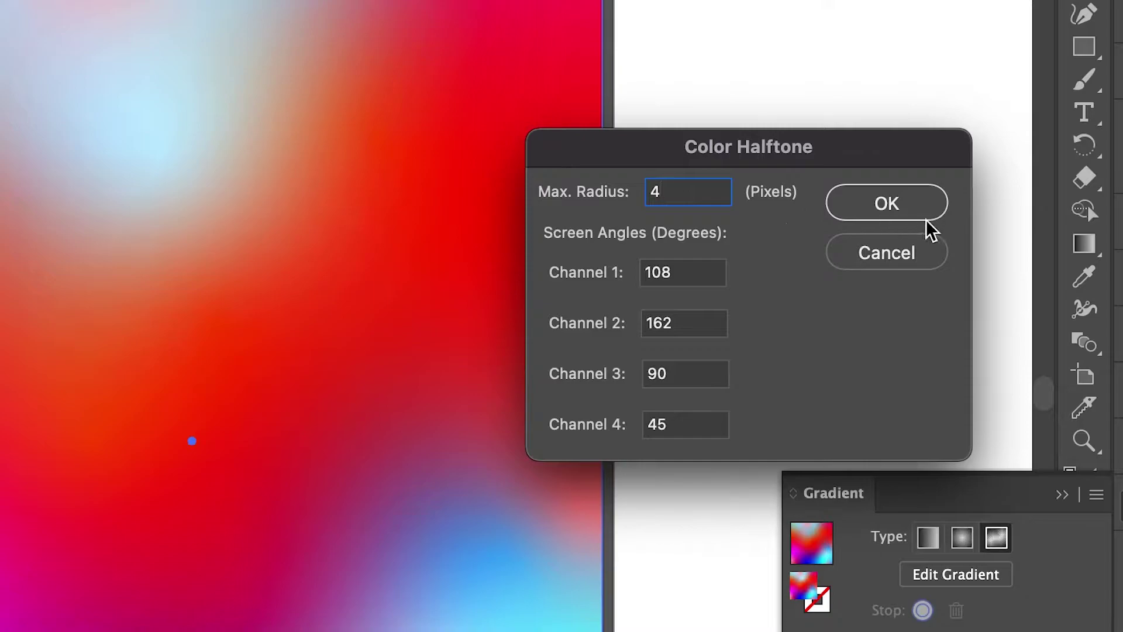
left_click(915, 205)
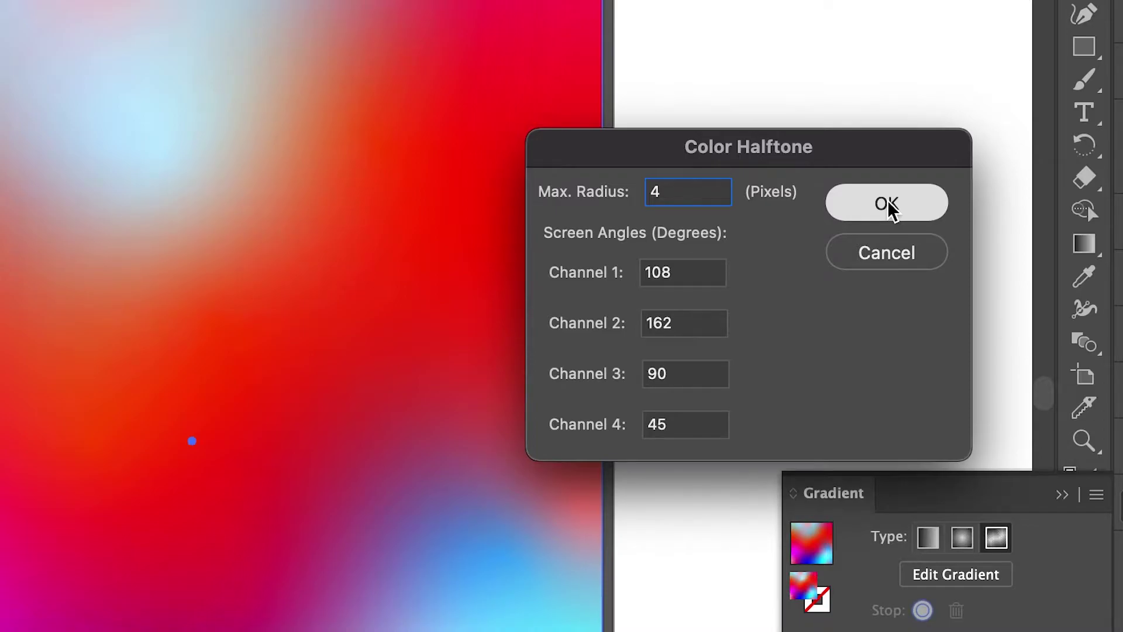
left_click(890, 207)
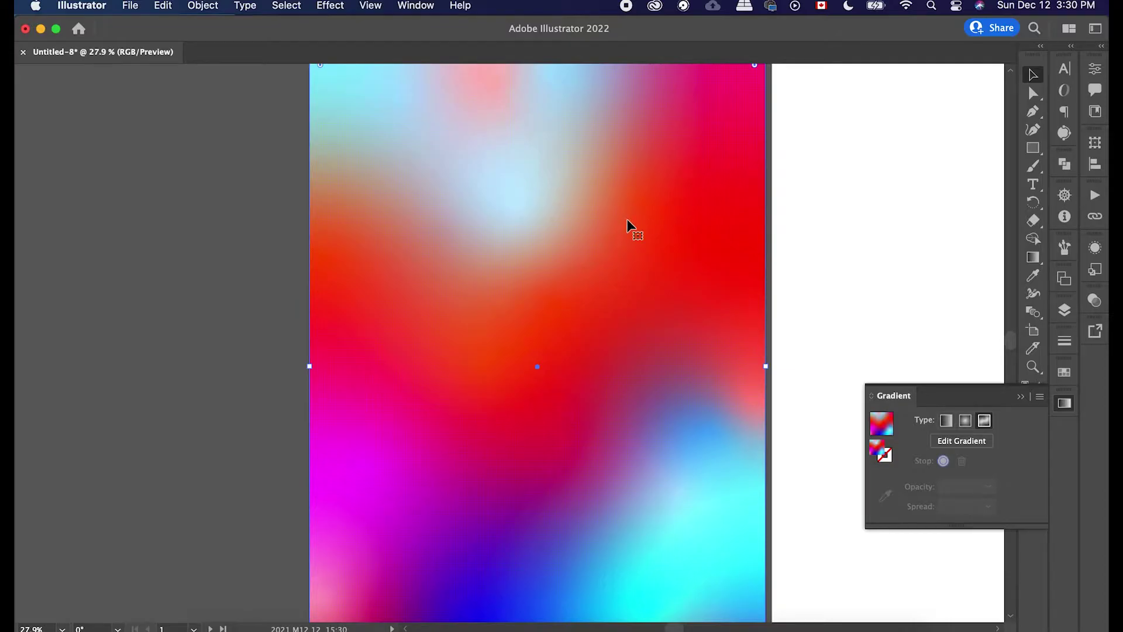
Apply Color Halftone to the gradient artwork with a maximum radius of 15 pixels.
scroll(627, 220, "up", 5)
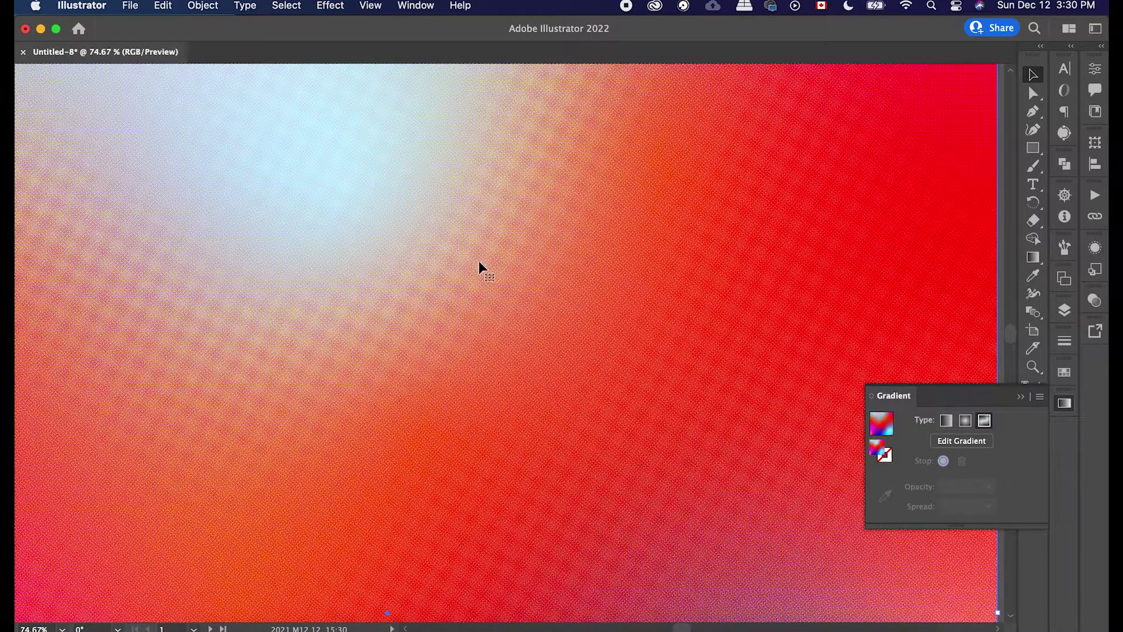
scroll(461, 373, "down", 8)
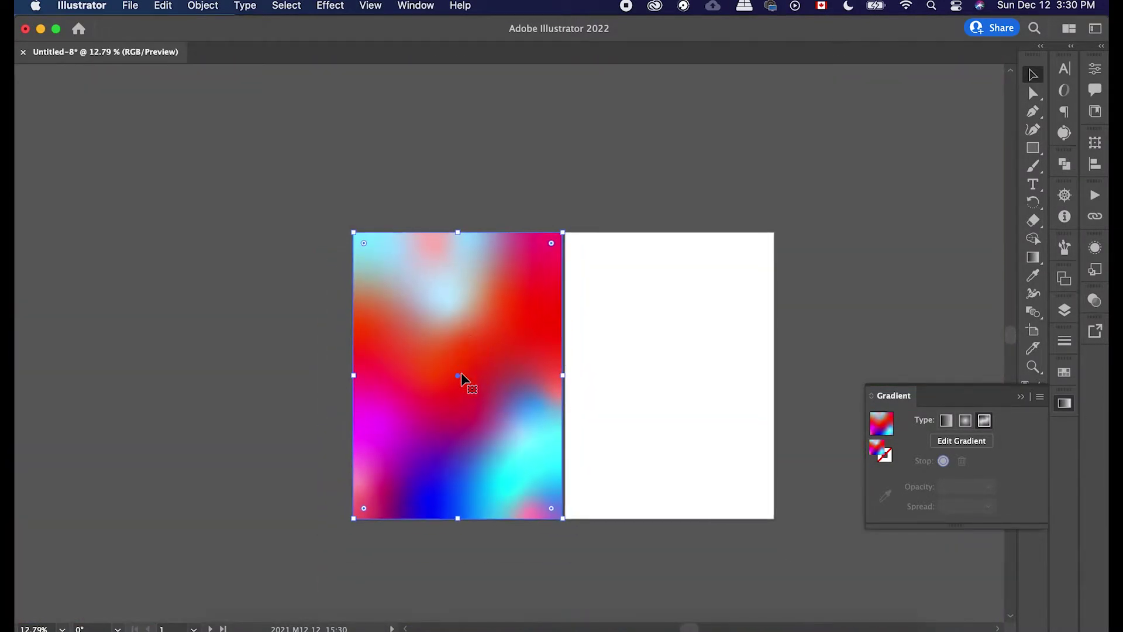
scroll(461, 374, "up", 2)
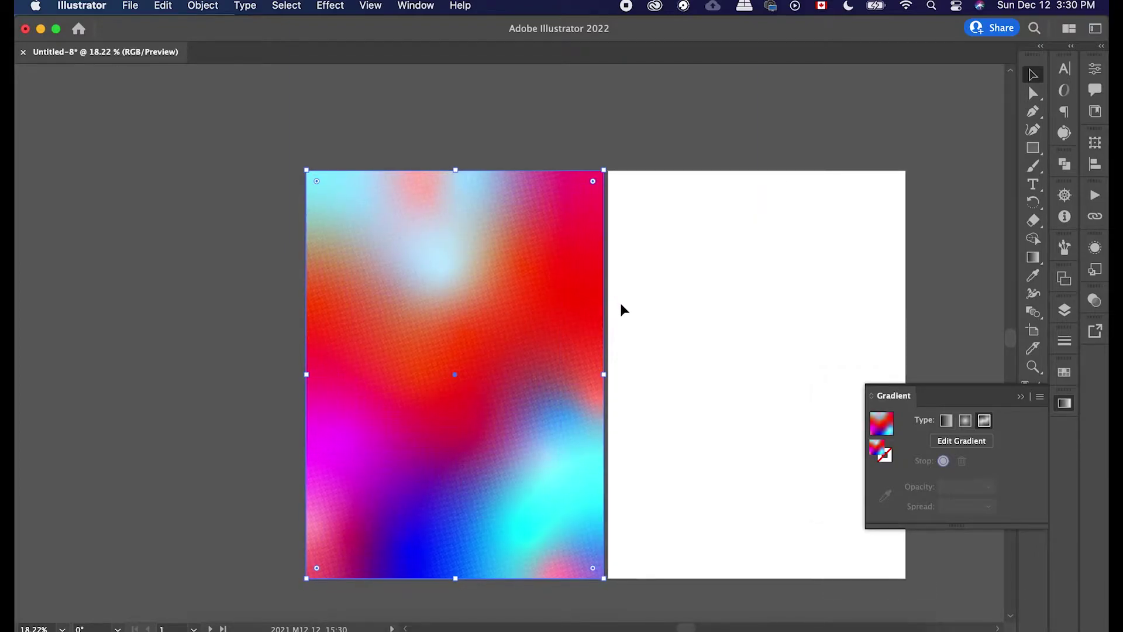
scroll(621, 310, "up", 1)
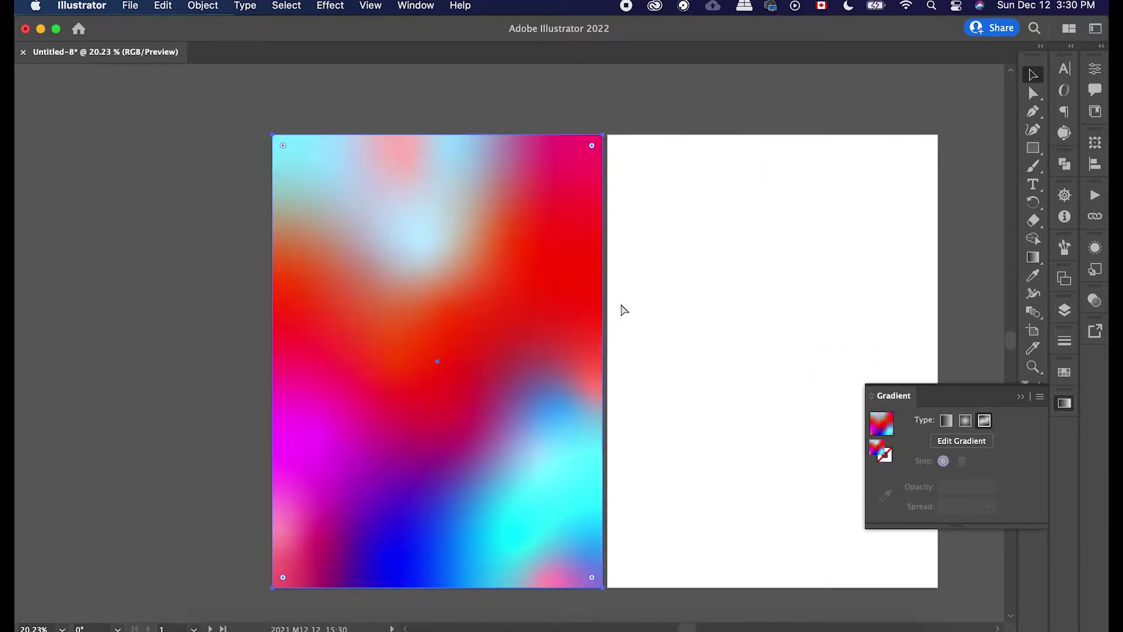
left_click(337, 5)
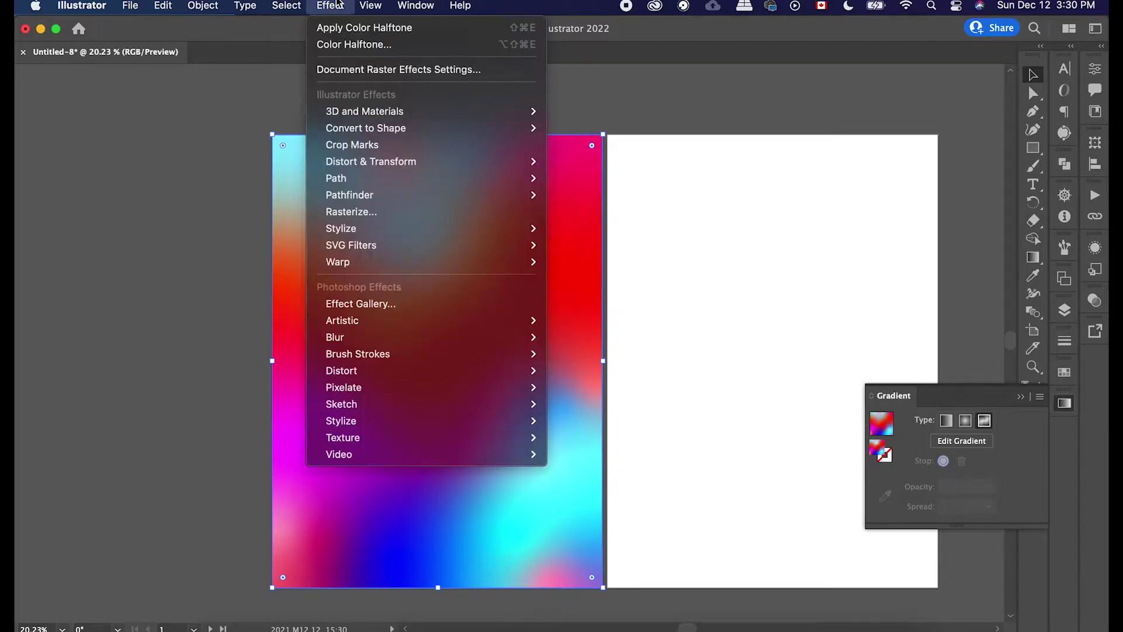
mouse_move(387, 418)
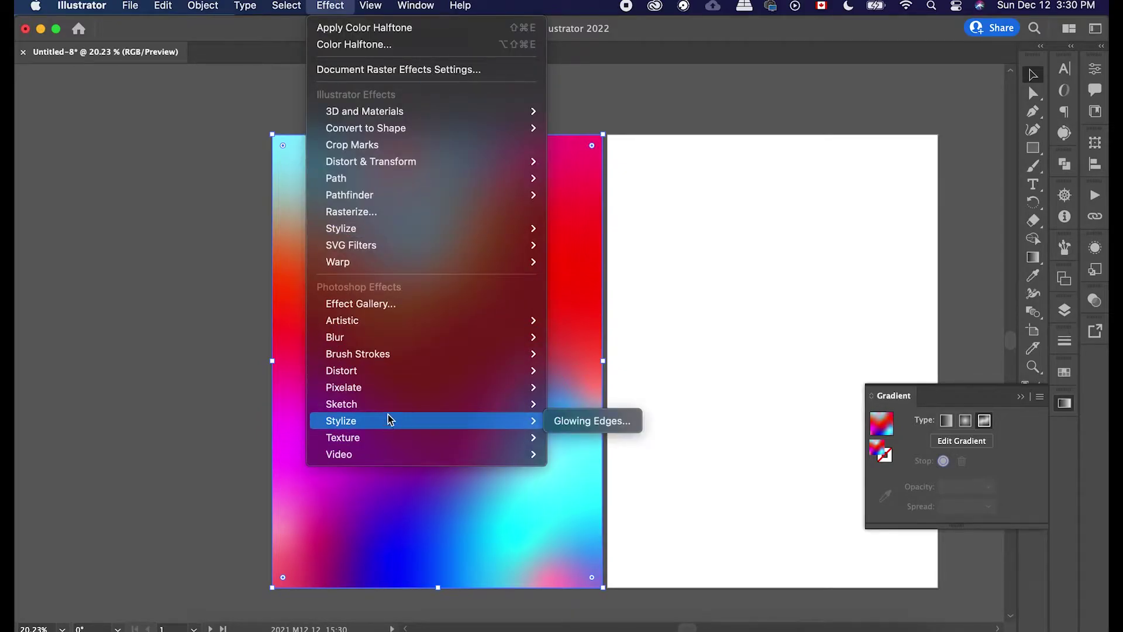
mouse_move(388, 388)
left_click(591, 388)
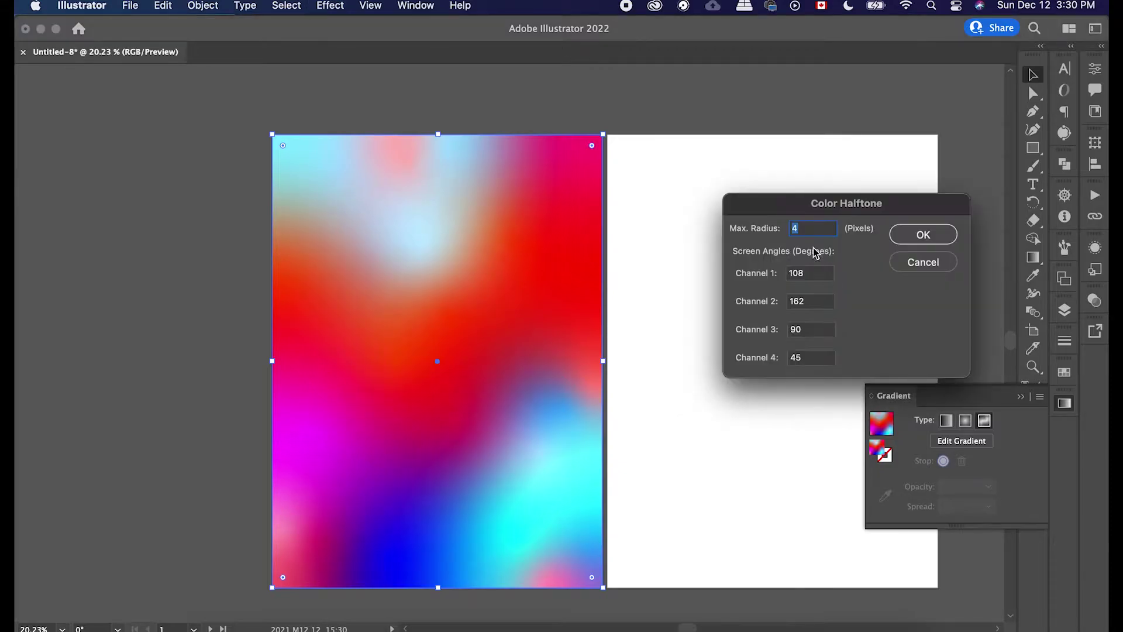
type("4")
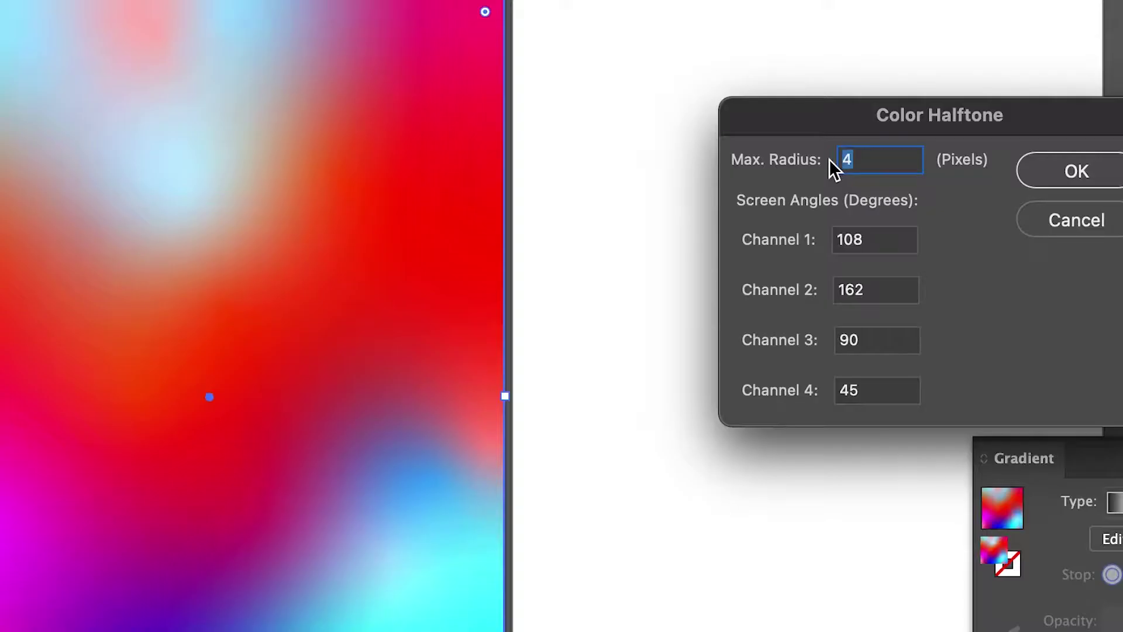
left_click_drag(785, 235, 796, 237)
type("15")
key("Return")
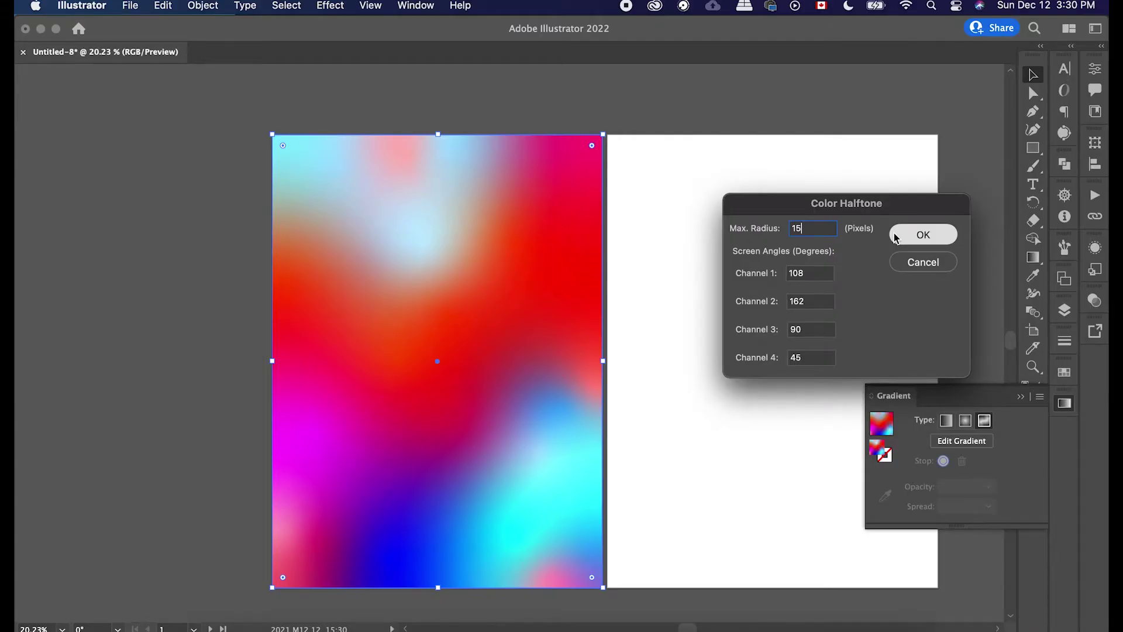
left_click(896, 235)
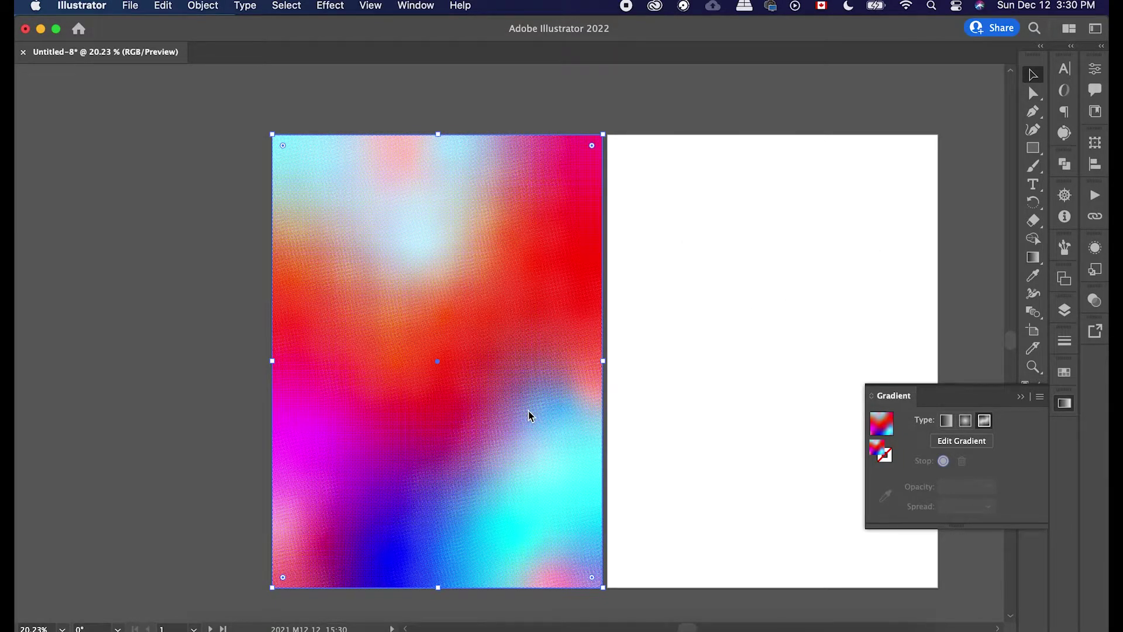
Reapply Color Halftone to the plain gradient with a maximum radius of 50 pixels.
scroll(528, 411, "up", 3)
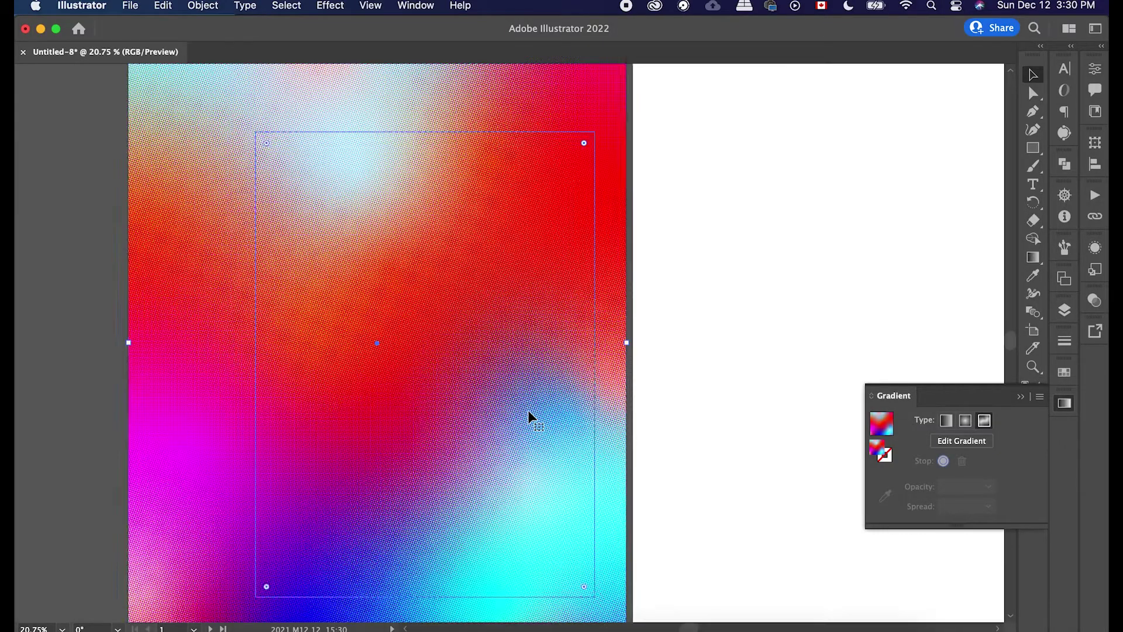
scroll(529, 409, "down", 3)
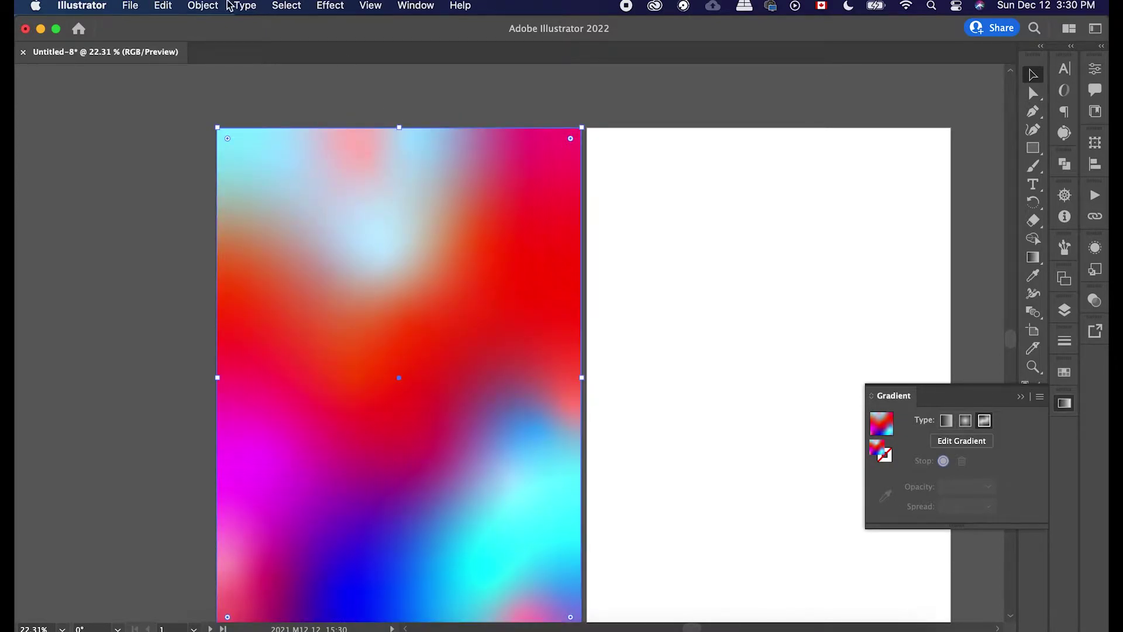
left_click(331, 7)
left_click(351, 34)
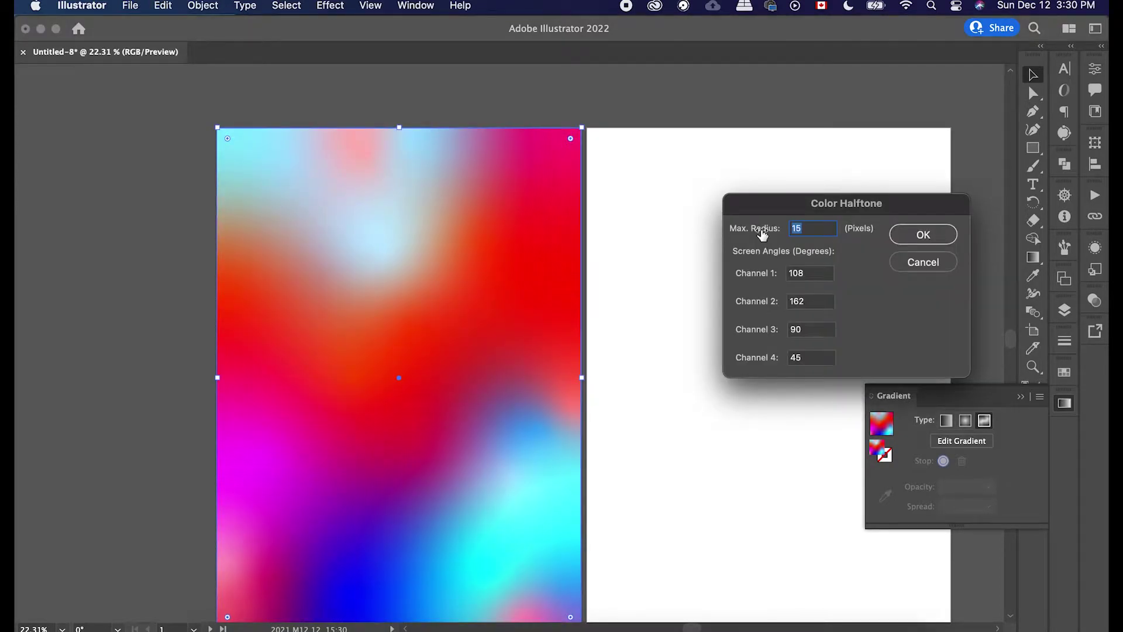
type("5")
left_click(923, 234)
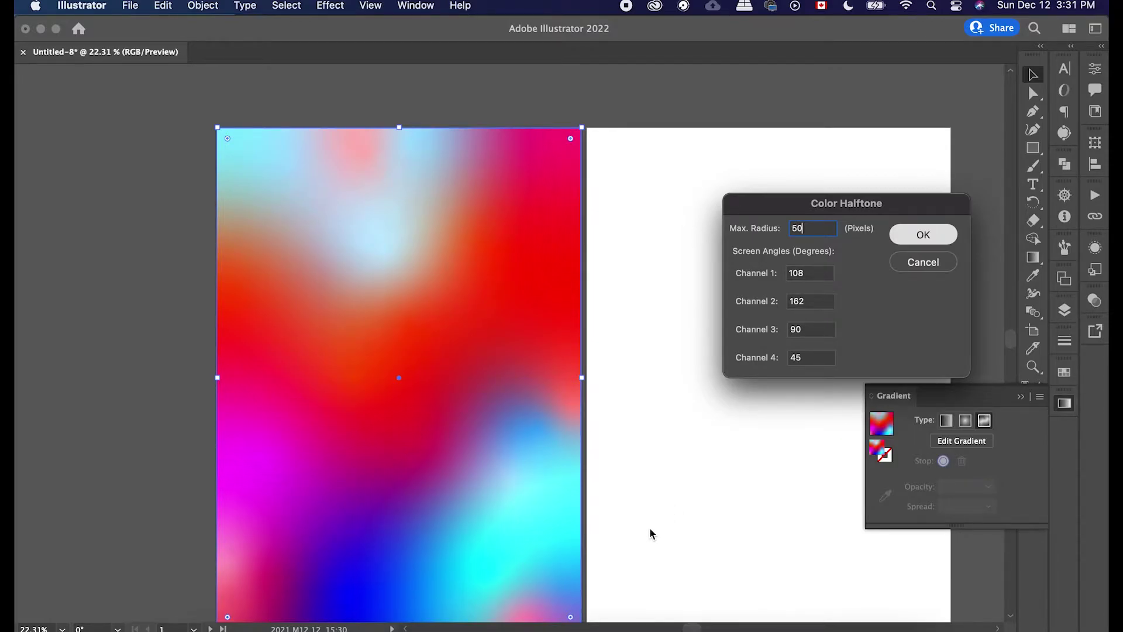
key("Return")
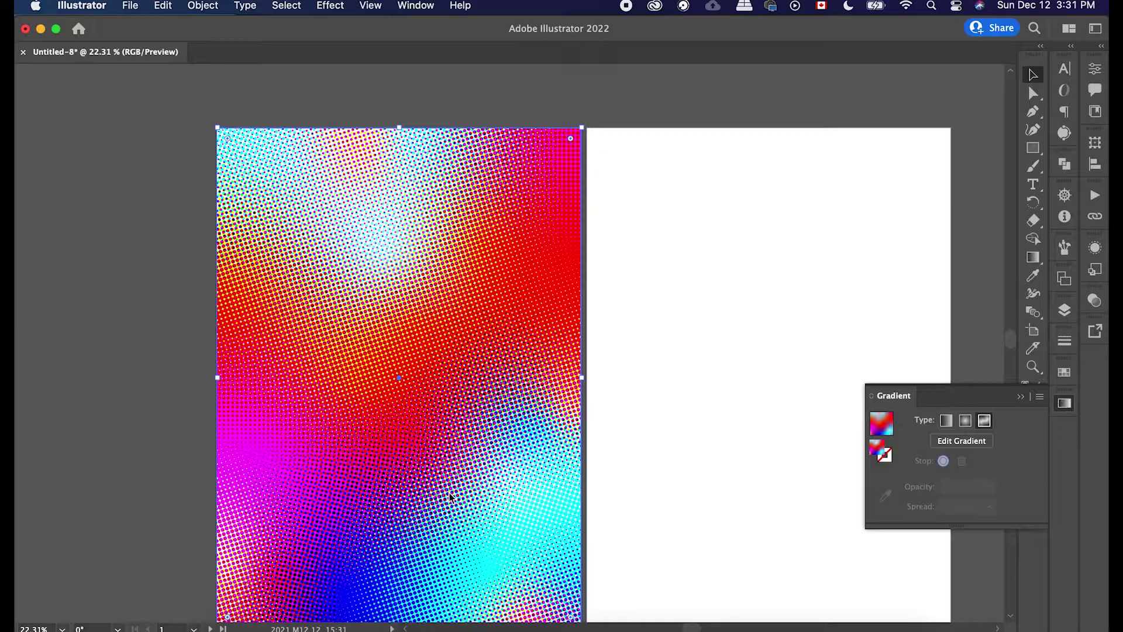
Examine the 50-pixel halftone dots on the gradient at several zoom levels and with the artwork deselected.
scroll(451, 497, "left", 3)
scroll(450, 495, "up", 5)
scroll(450, 495, "down", 5)
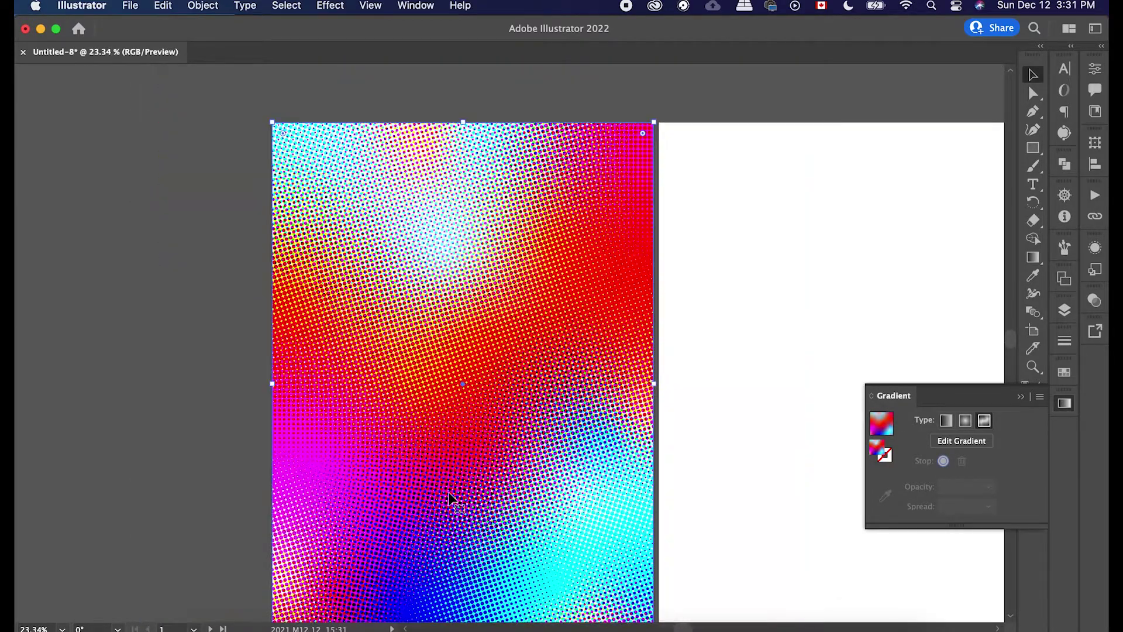
scroll(449, 494, "up", 2)
scroll(451, 497, "down", 3)
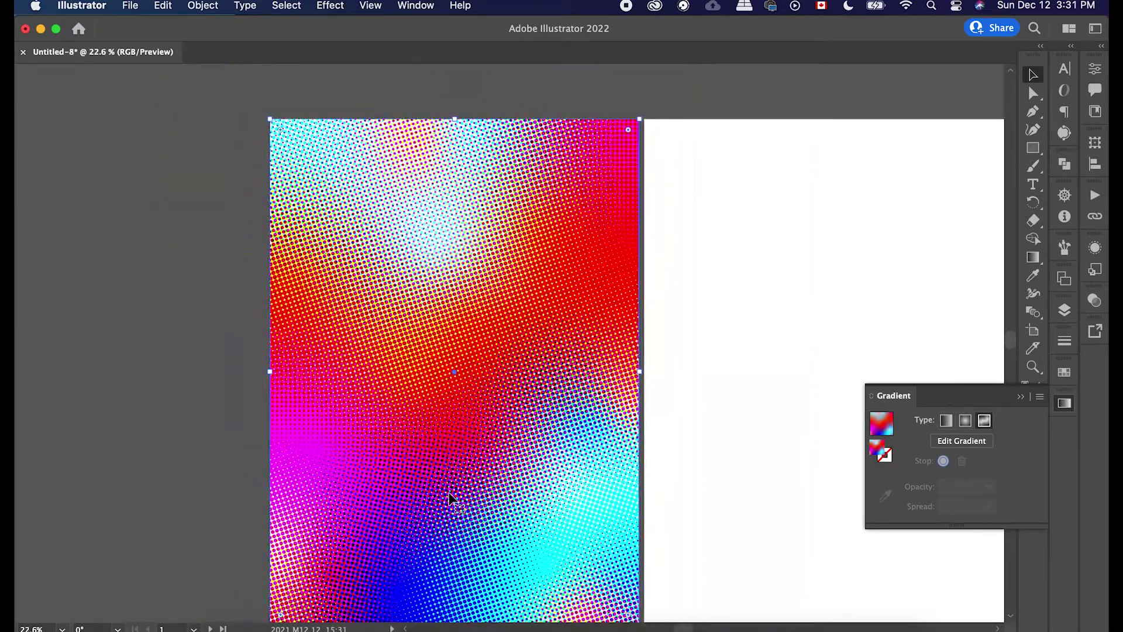
scroll(450, 497, "down", 2)
scroll(450, 497, "up", 1)
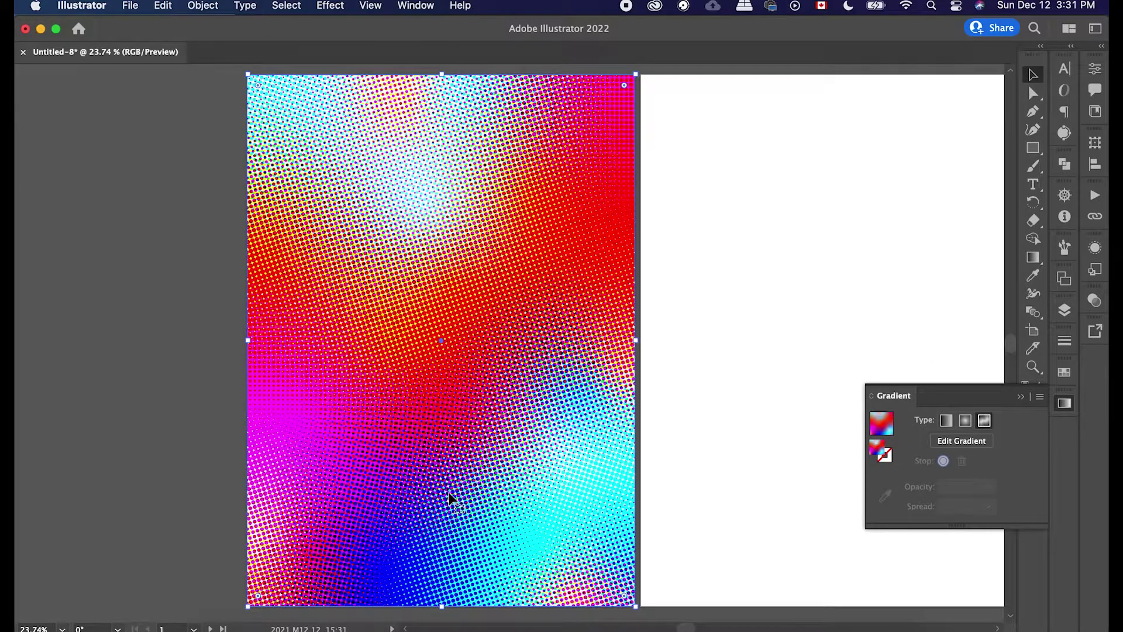
scroll(450, 498, "up", 1)
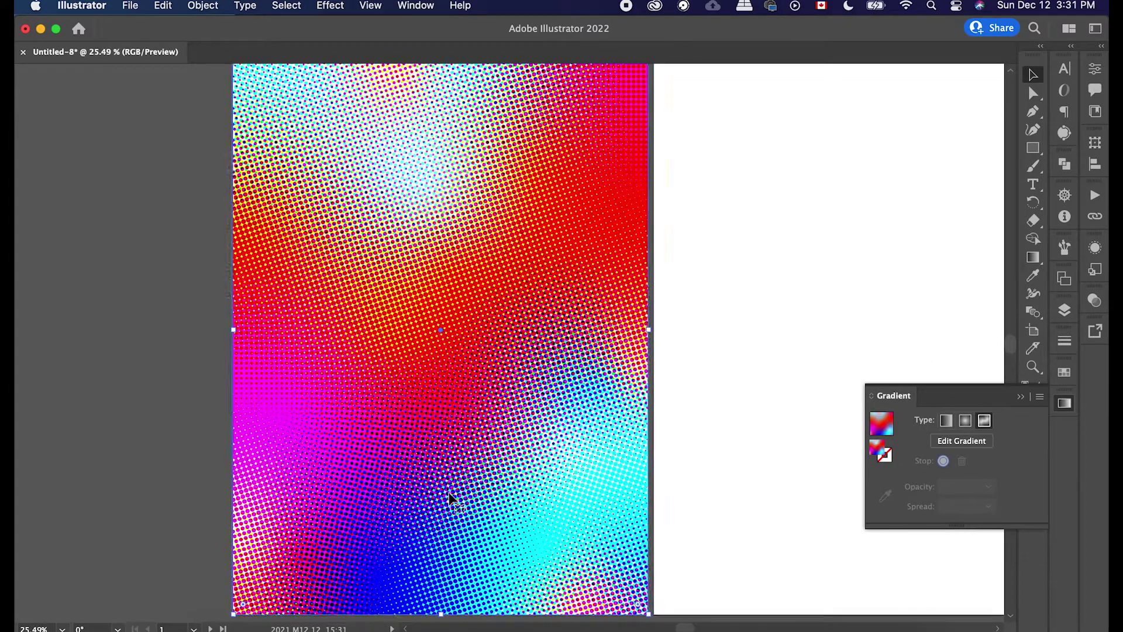
left_click(724, 452)
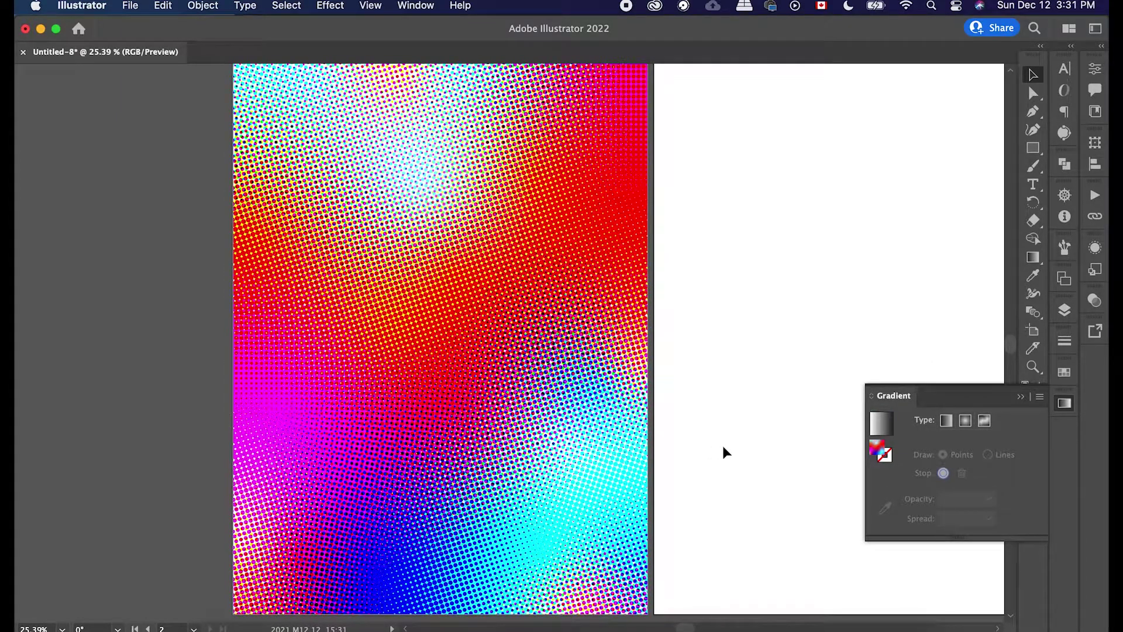
Apply the Crystallize effect to the gradient artwork with a cell size of 232.
left_click(569, 321)
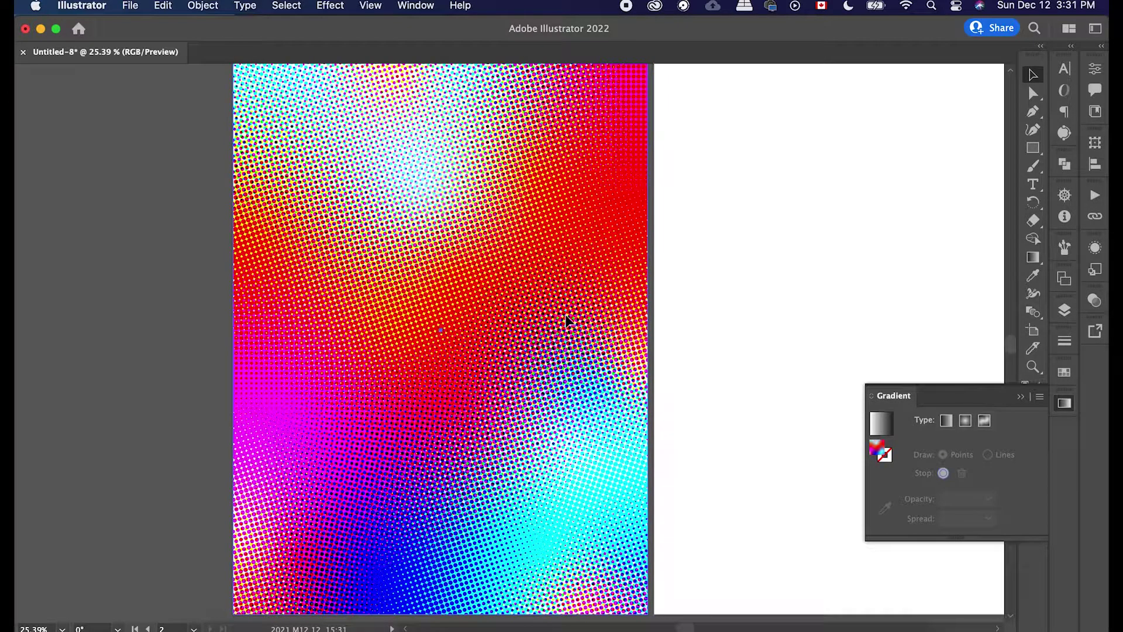
key("shift+super+e")
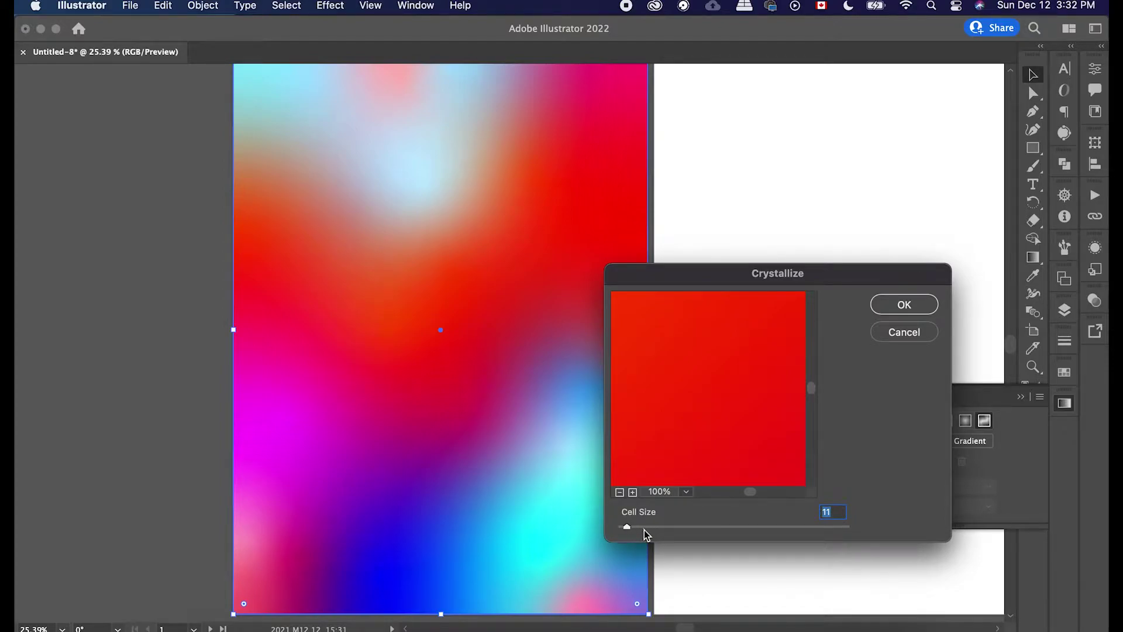
left_click_drag(644, 530, 676, 533)
left_click_drag(642, 529, 672, 526)
key("shift+Down")
key("shift+Down")
key("shift+Down")
key("shift+Down")
left_click(696, 528)
key("Down")
key("Down")
key("Down")
type("189")
left_click_drag(770, 527, 795, 531)
left_click_drag(788, 531, 801, 528)
key("Up")
key("shift+Down")
left_click(915, 304)
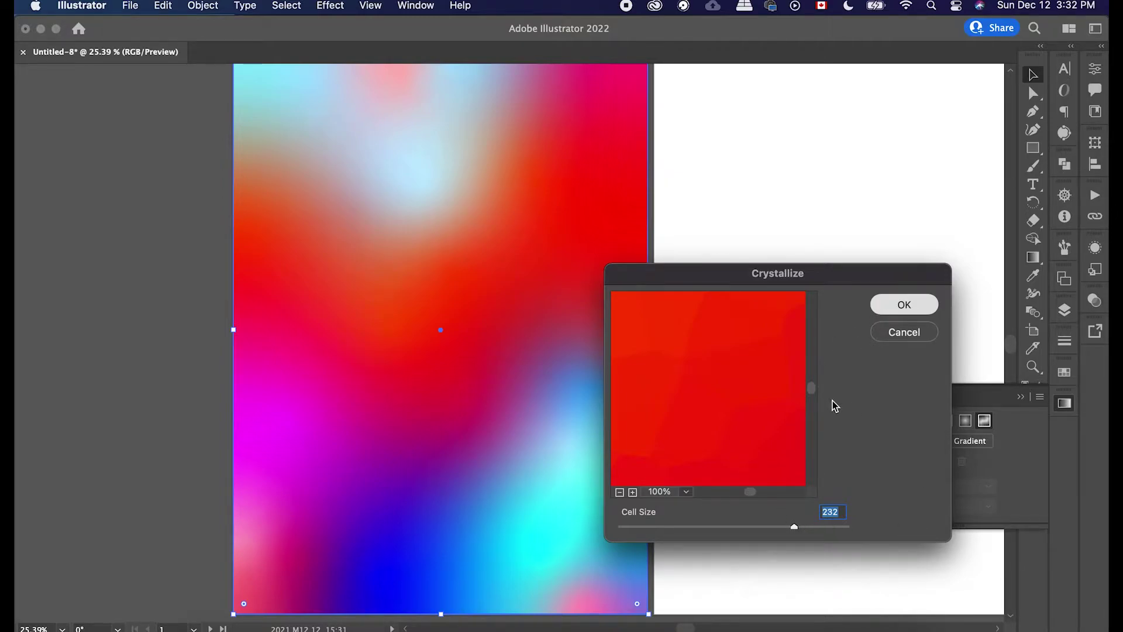
key("Return")
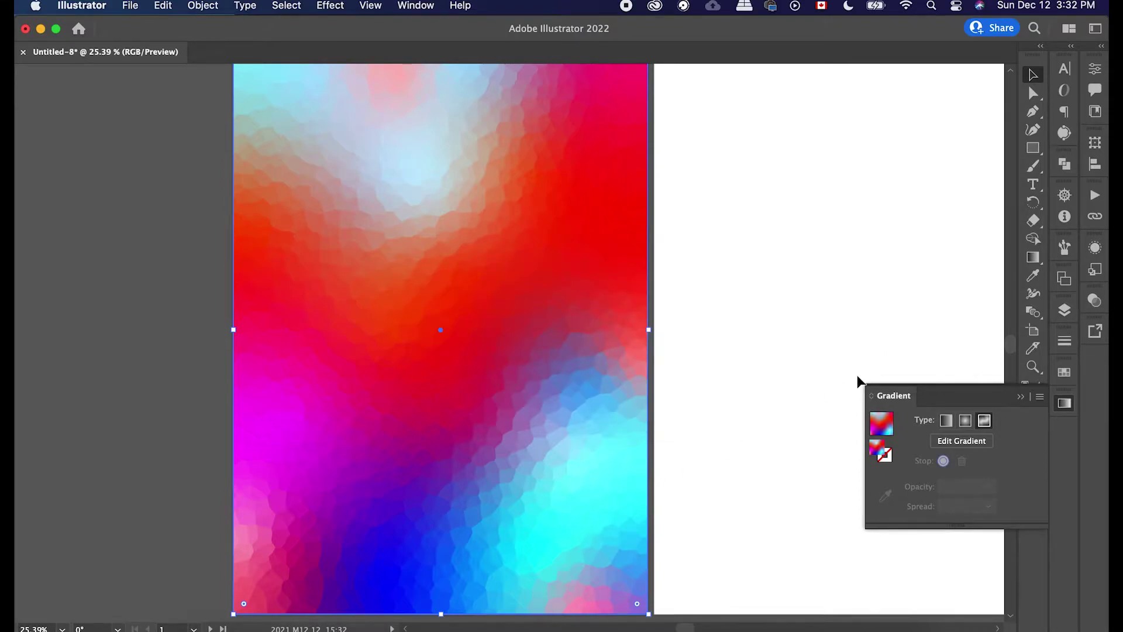
Undo the Crystallize effect and start a Mezzotint effect on the gradient, moving its dialog clear of the artwork.
key("super+z")
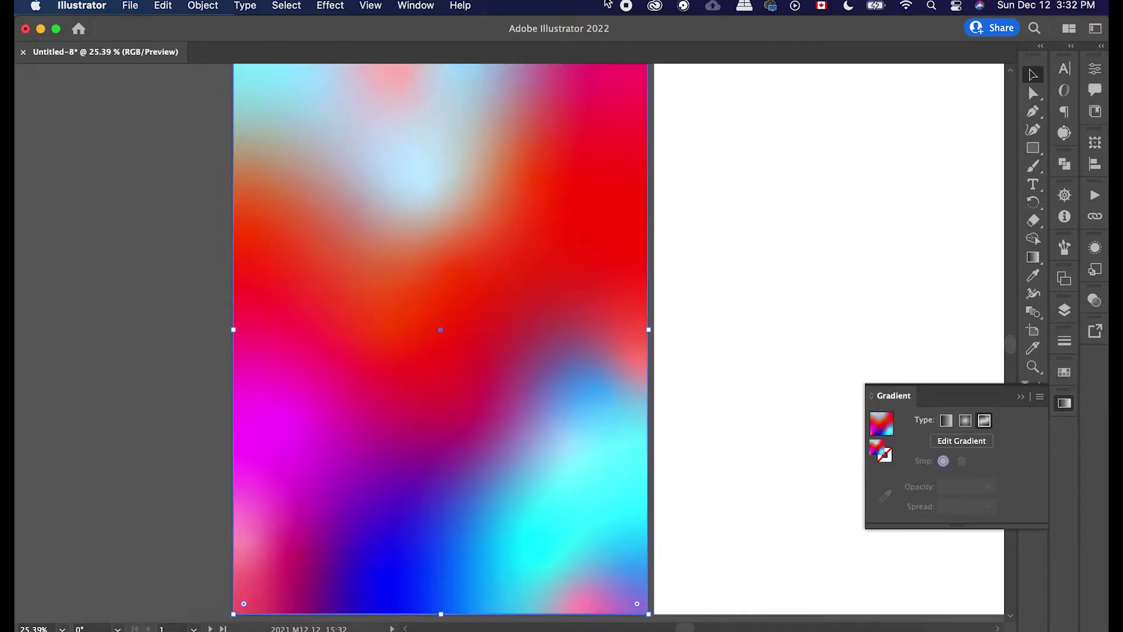
left_click(320, 4)
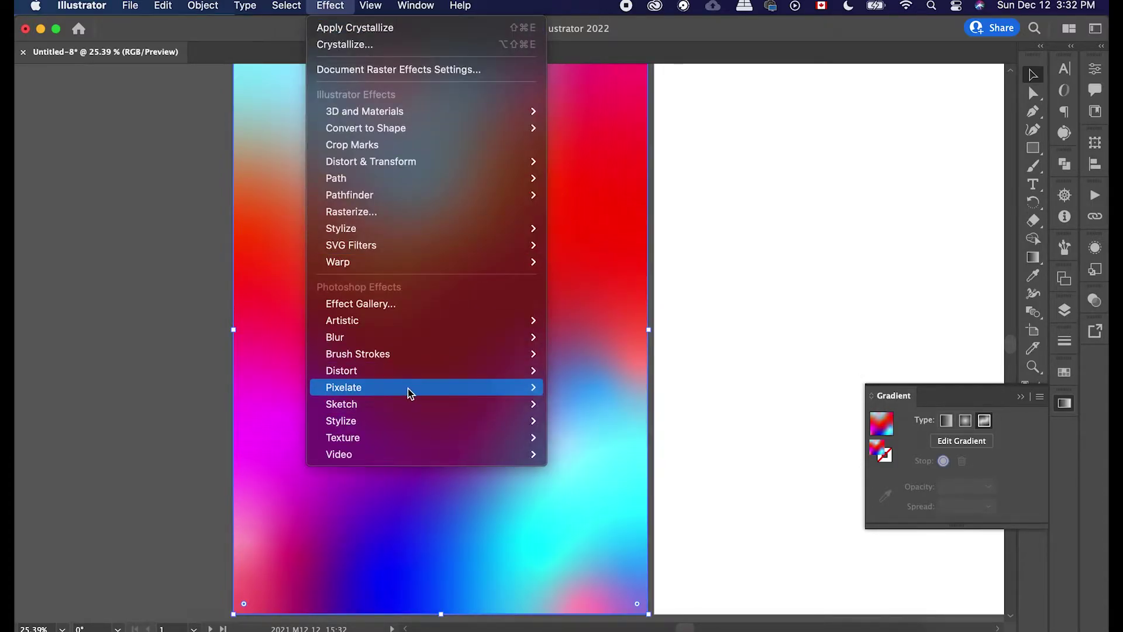
mouse_move(408, 387)
left_click(619, 421)
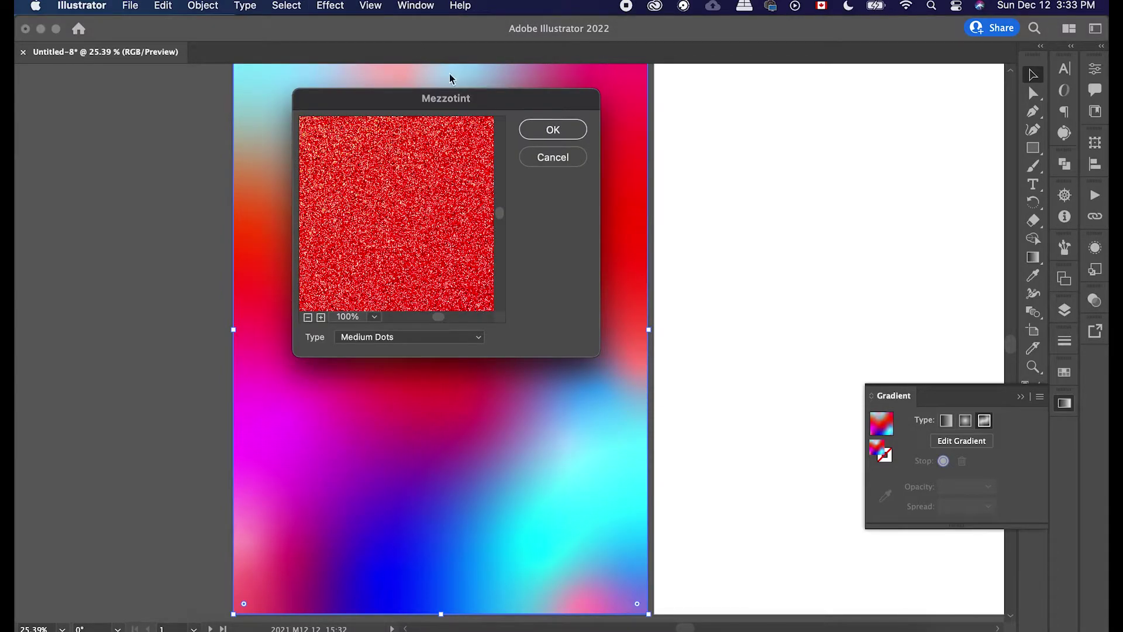
left_click_drag(476, 99, 859, 70)
Preview the Mezzotint types Fine Dots, Medium Dots, Grainy Dots and Coarse Dots in turn.
left_click(854, 310)
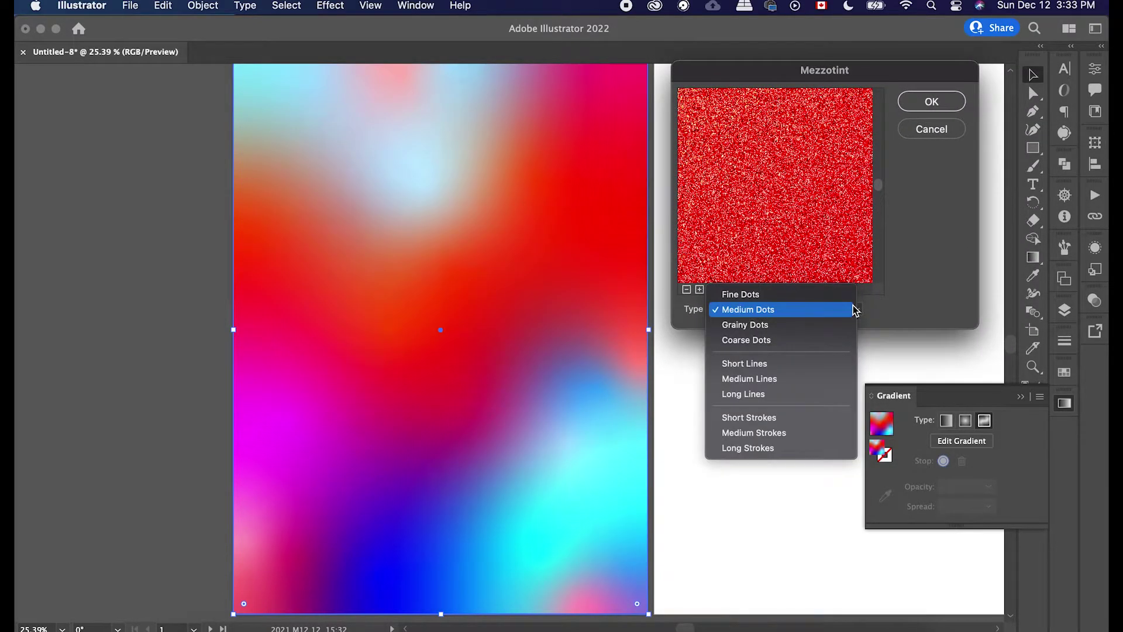
left_click(848, 294)
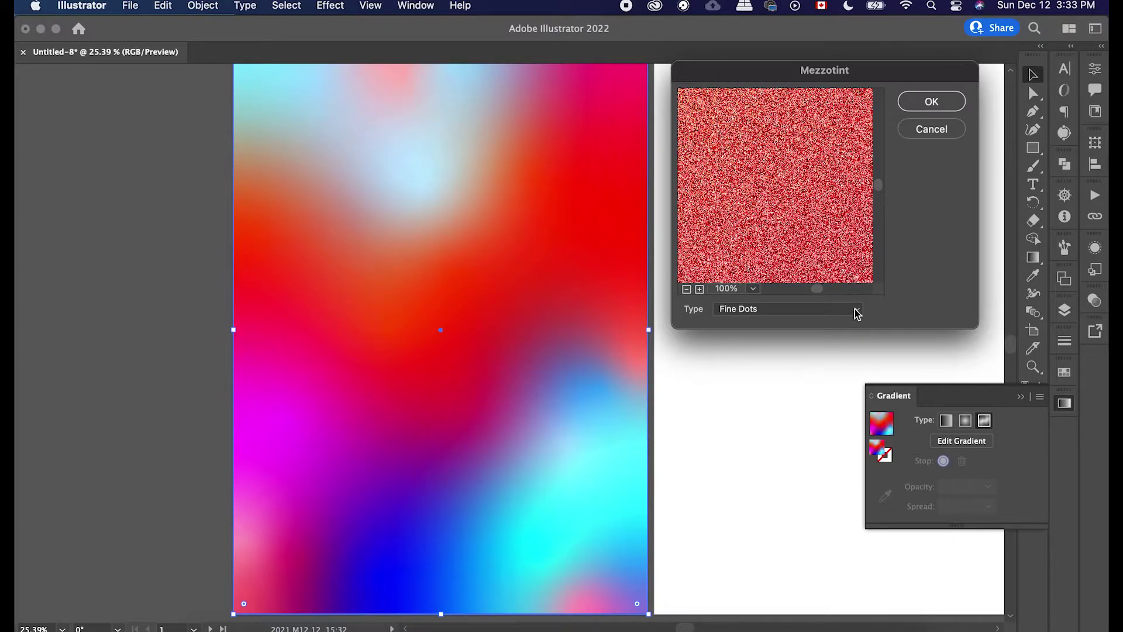
left_click(854, 310)
left_click(787, 329)
left_click(859, 312)
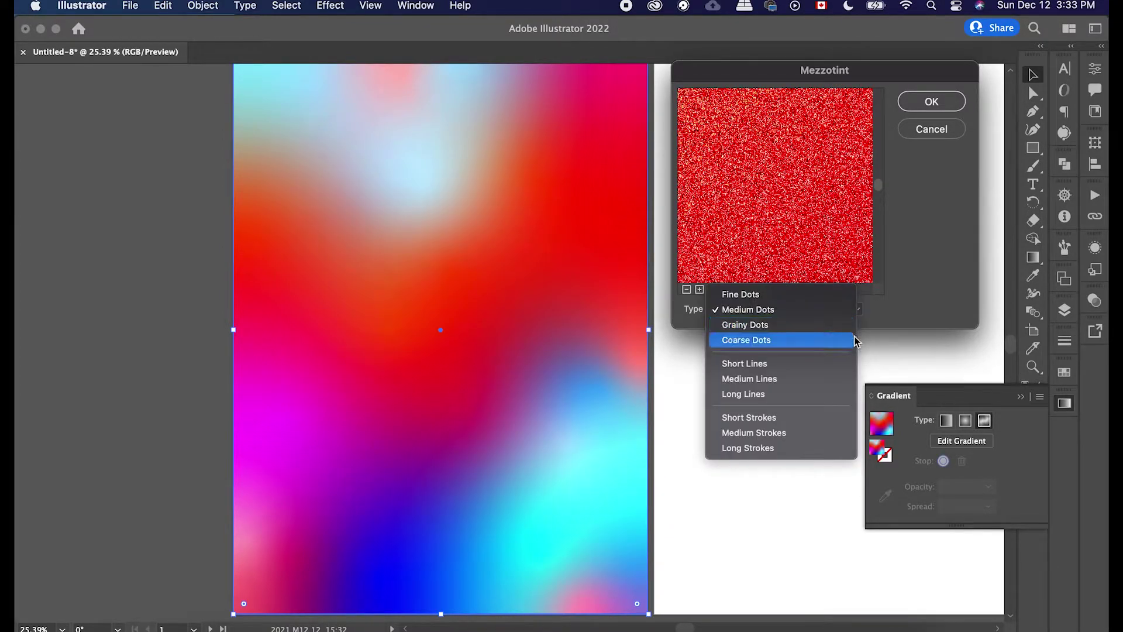
left_click(853, 328)
left_click(854, 321)
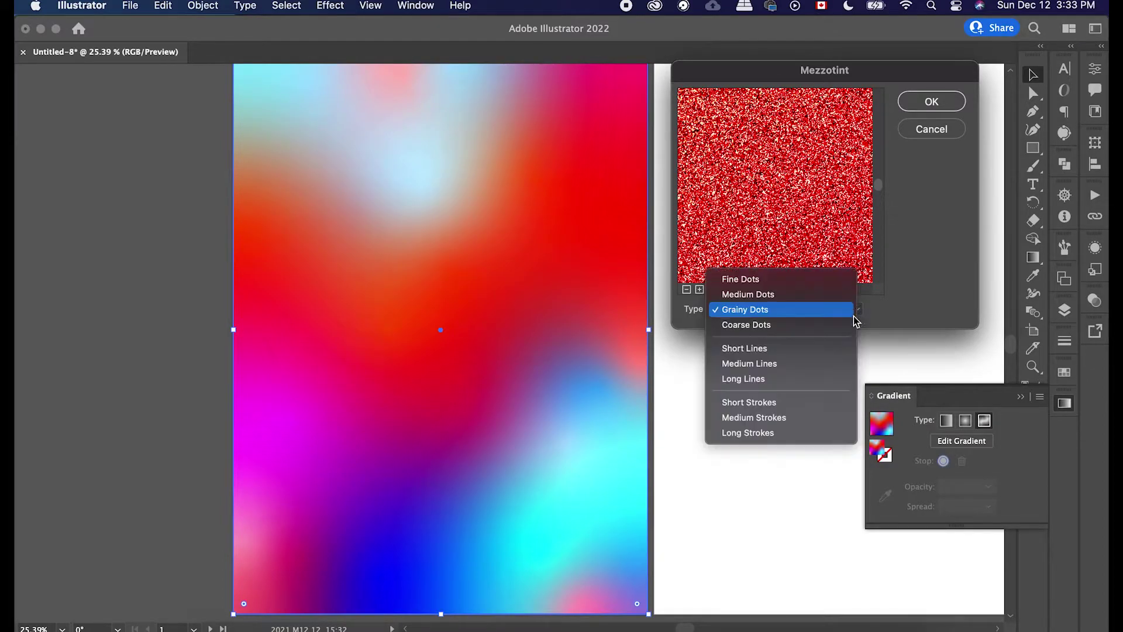
left_click(845, 324)
Try Short Lines and switch the Mezzotint type to Medium Lines, with the preview zoomed to 50%.
left_click(844, 319)
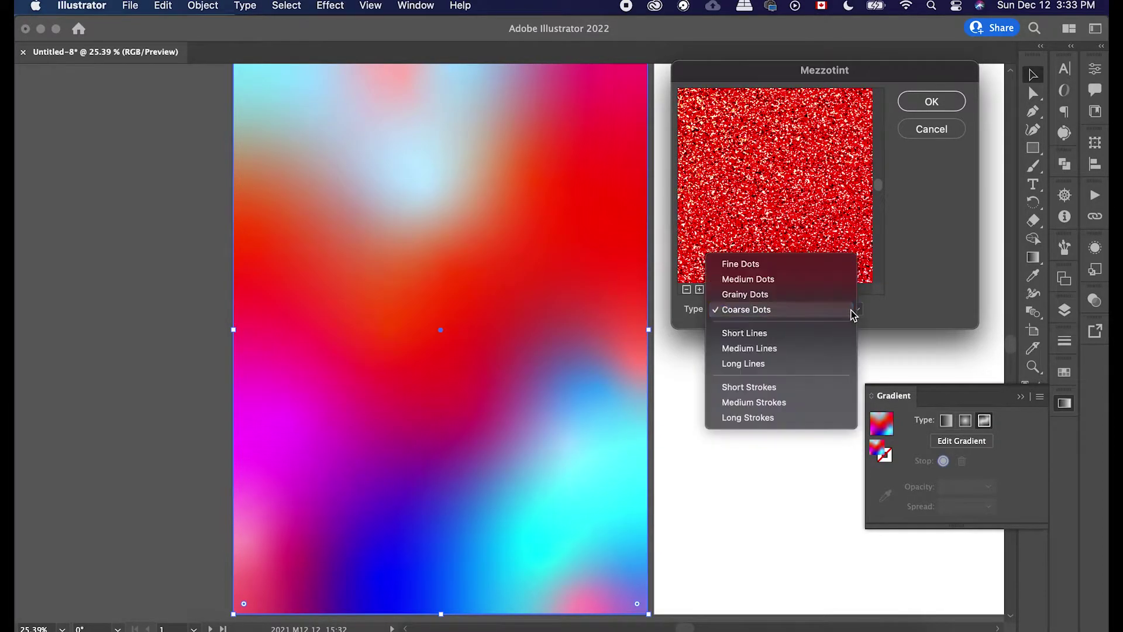
left_click(849, 331)
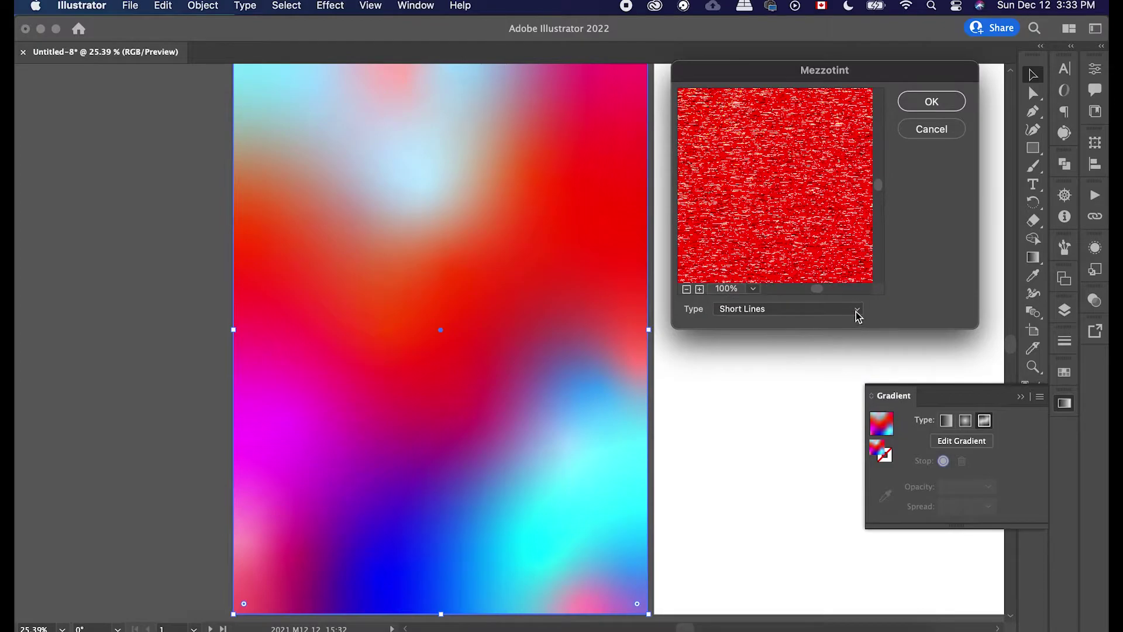
left_click(849, 309)
left_click(755, 311)
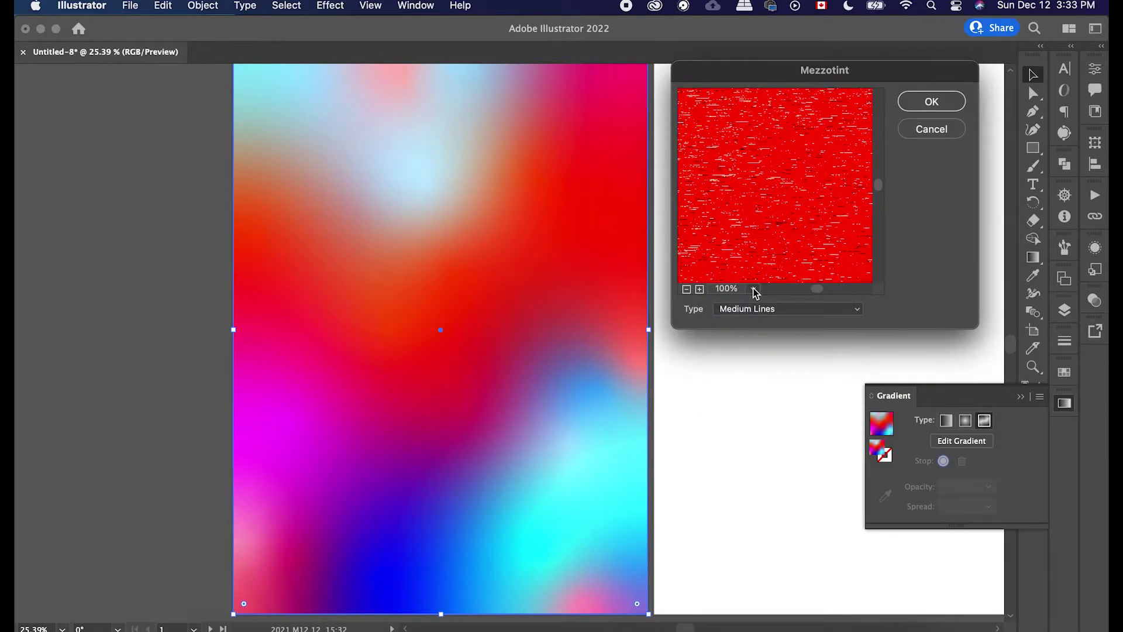
left_click(731, 290)
left_click(797, 358)
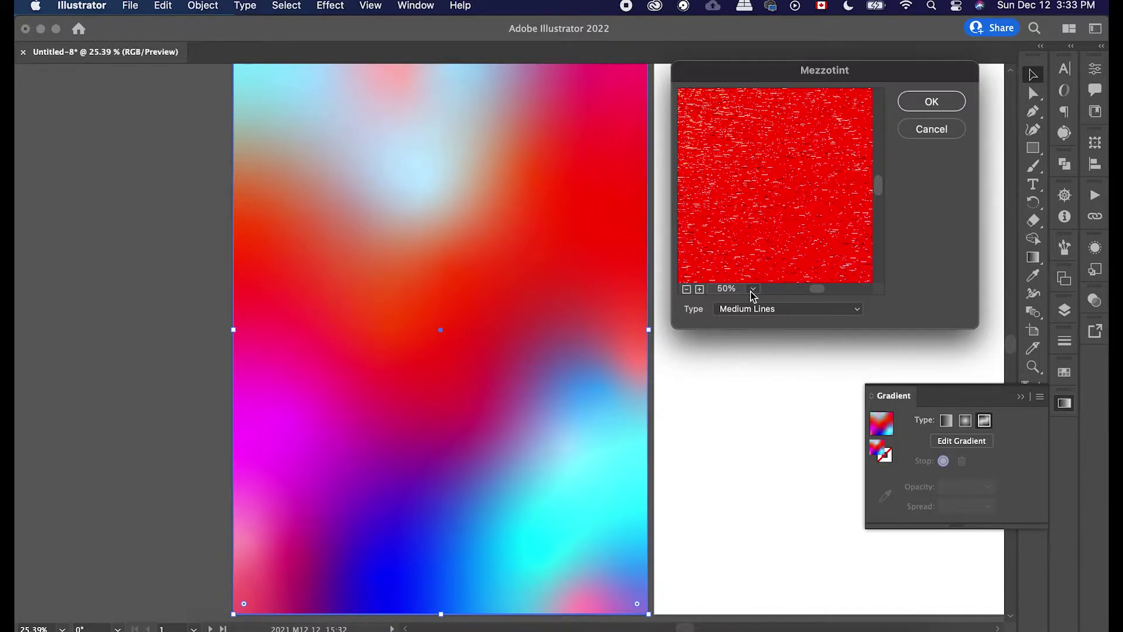
Zoom the Mezzotint preview out to 33.3%, shift it to a multicoloured area and switch the type to Long Lines.
left_click(753, 290)
left_click(786, 346)
left_click_drag(878, 198, 879, 211)
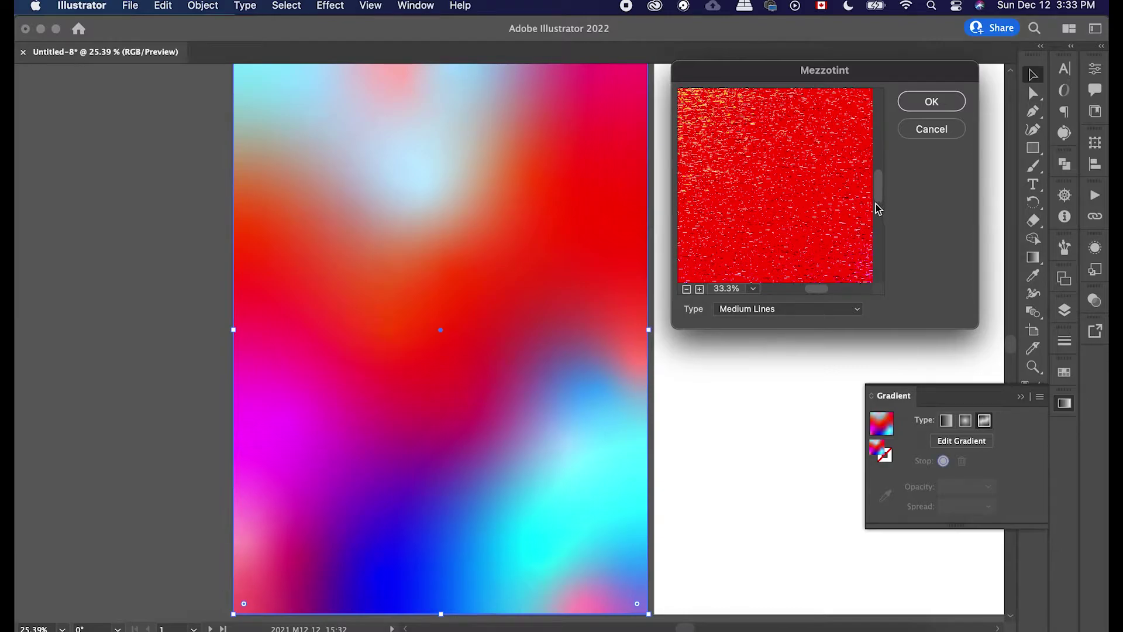
left_click(859, 314)
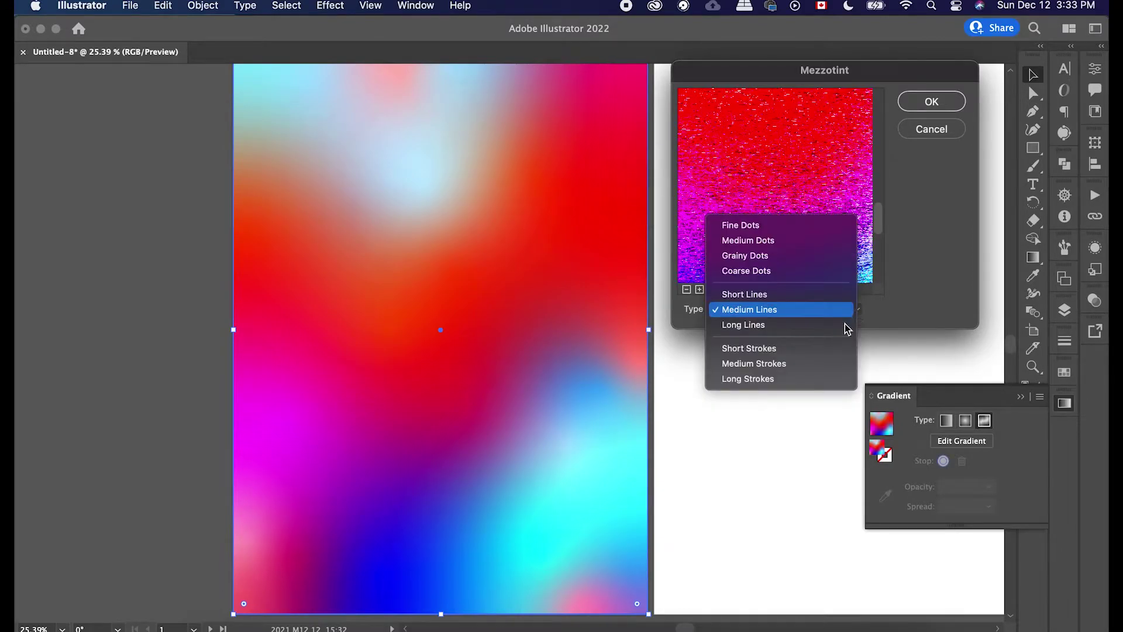
left_click(845, 326)
Preview the Mezzotint types Short Strokes, Medium Strokes and Long Strokes in turn.
left_click(859, 315)
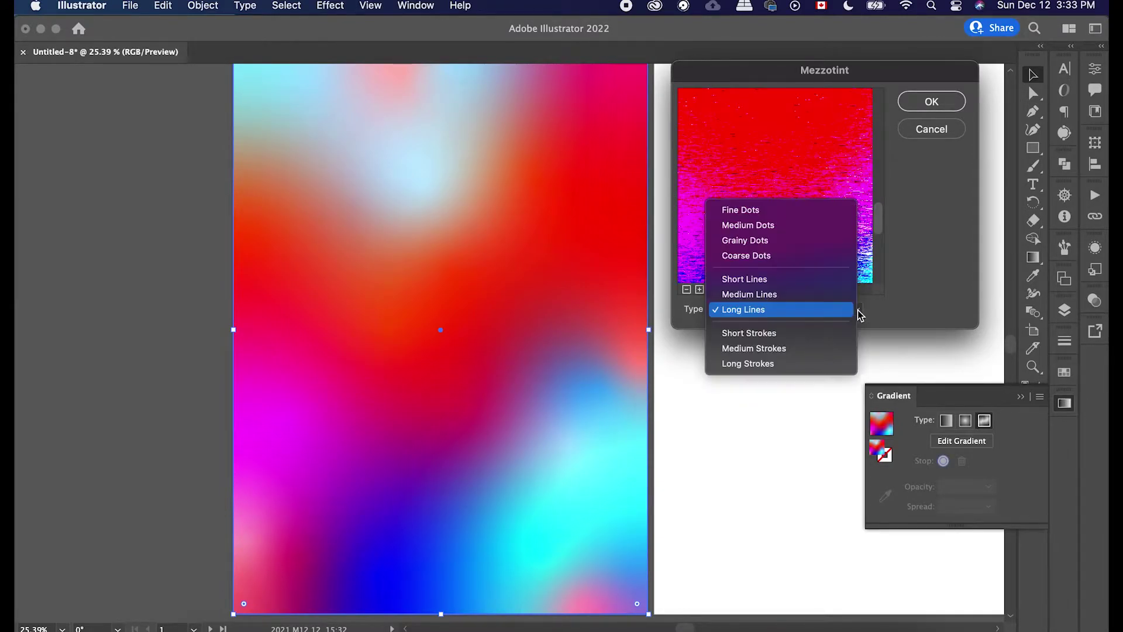
key("Escape")
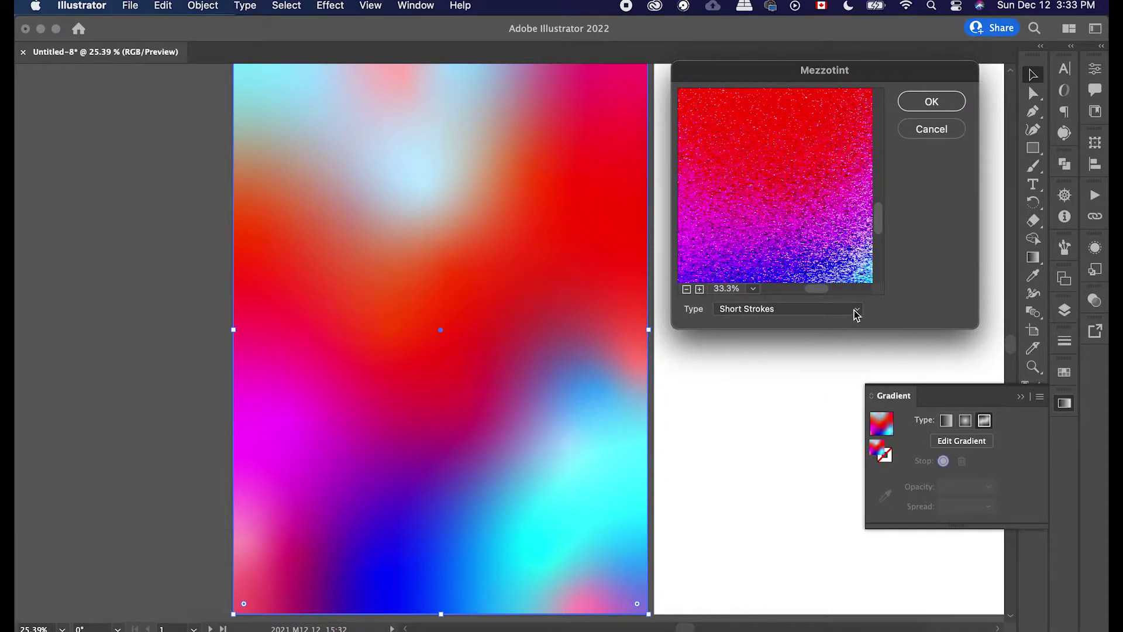
left_click(853, 314)
left_click(846, 332)
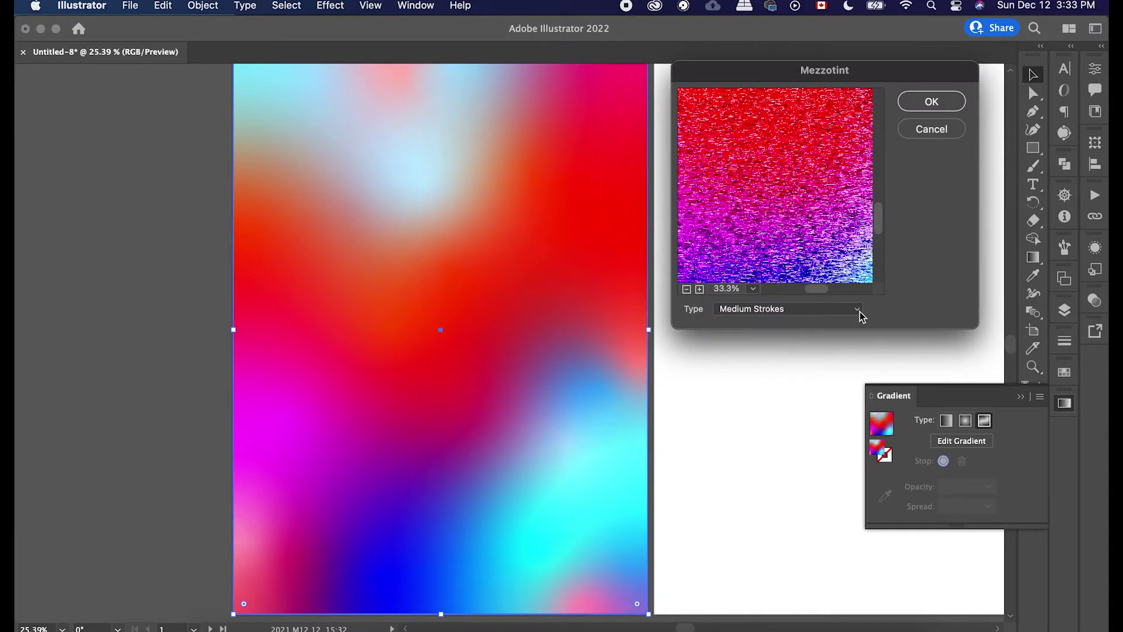
left_click(859, 314)
left_click(851, 325)
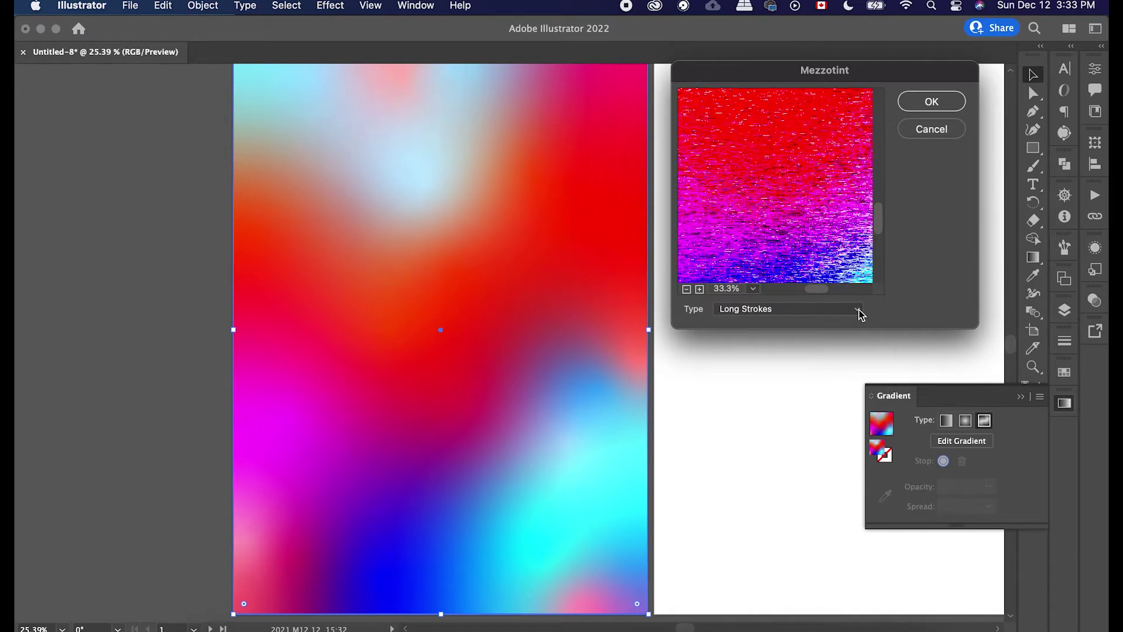
Apply the Mezzotint effect with the Medium Dots type, examine its grain up close and undo it.
left_click(858, 313)
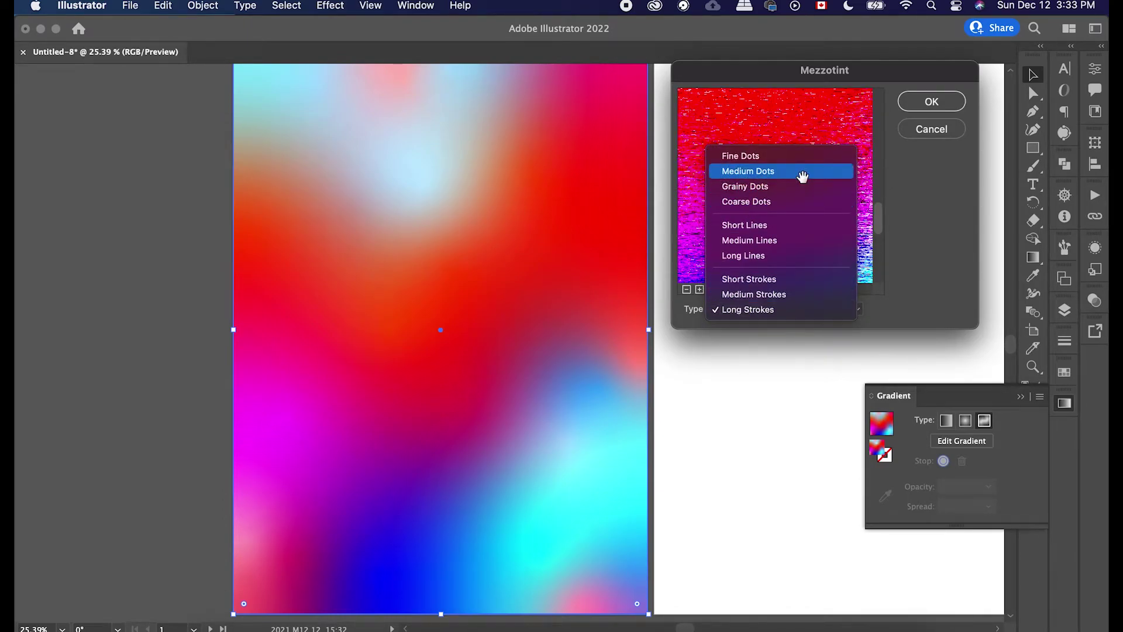
key("Escape")
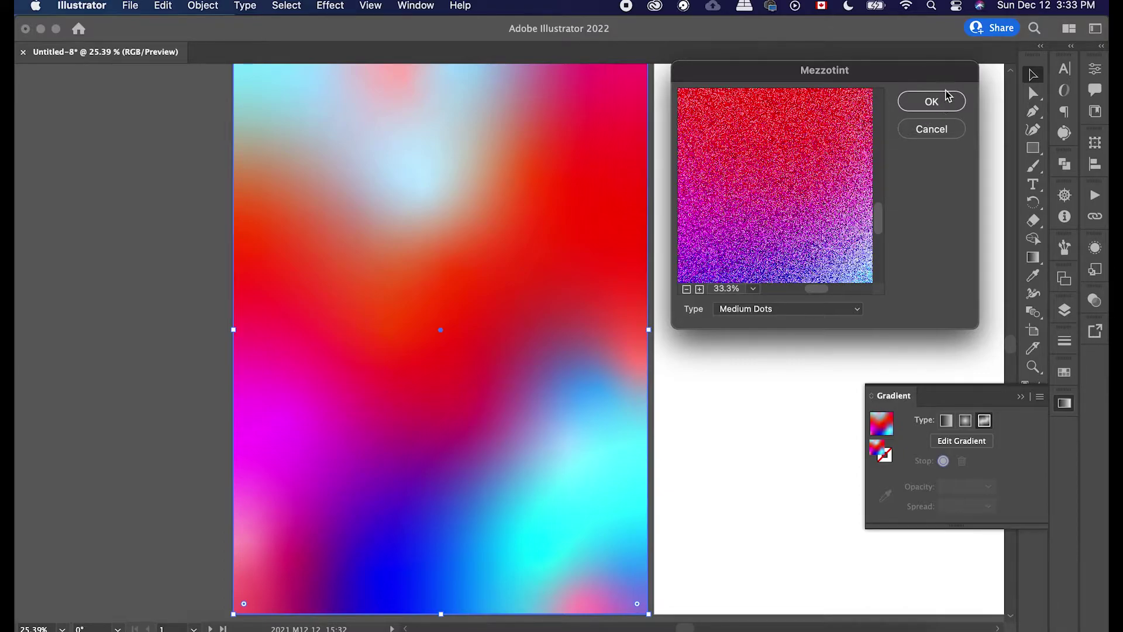
left_click(922, 100)
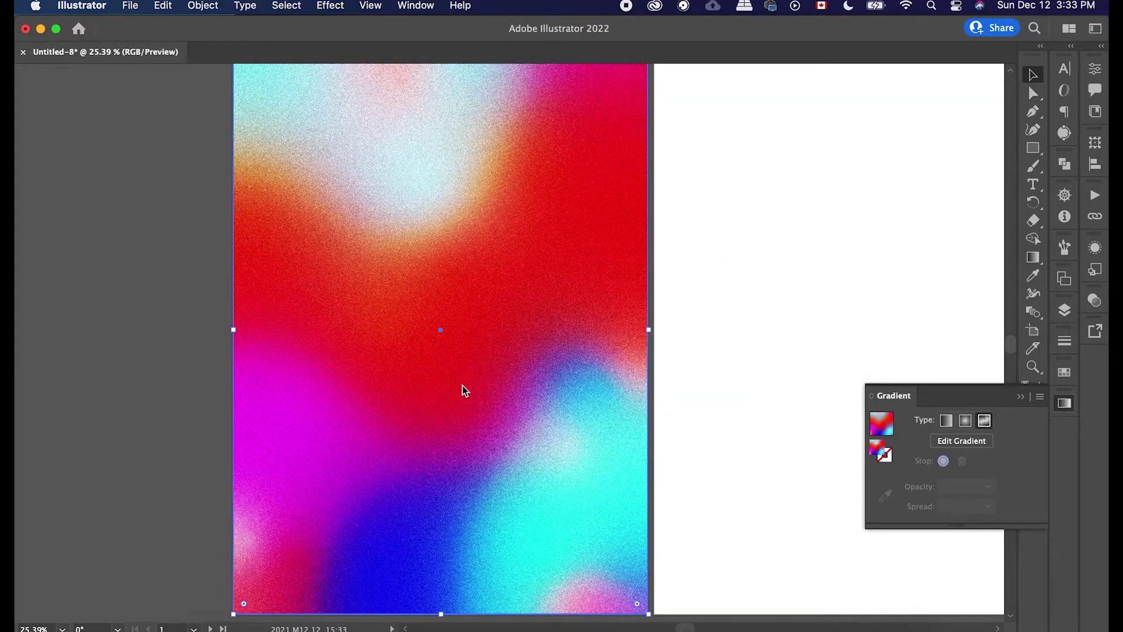
scroll(462, 386, "up", 5)
scroll(462, 386, "up", 7)
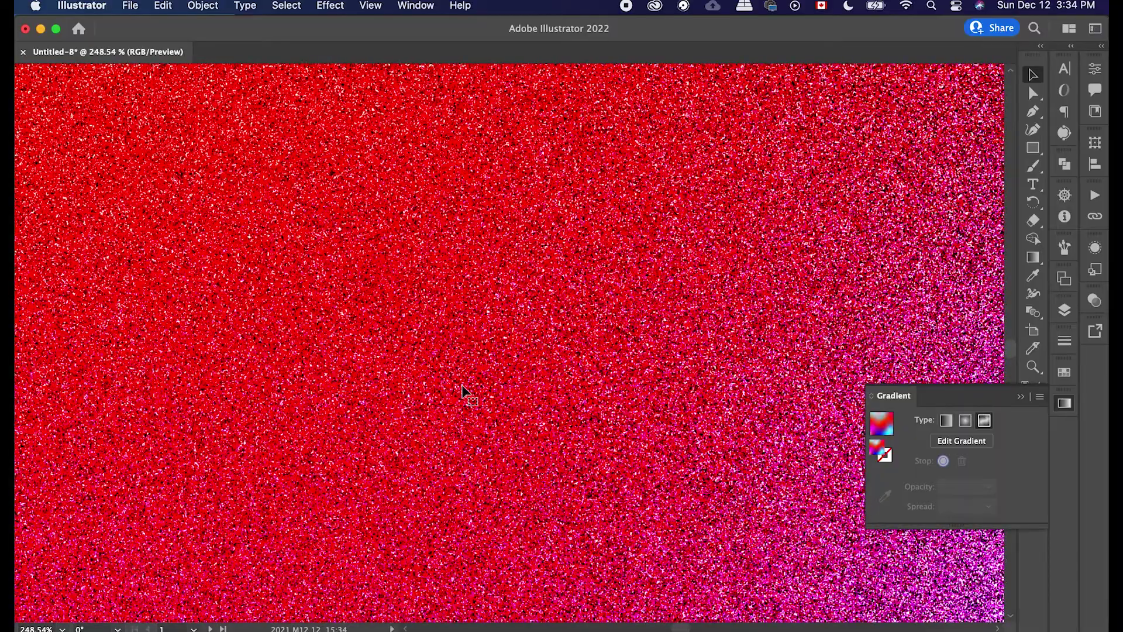
scroll(462, 386, "down", 12)
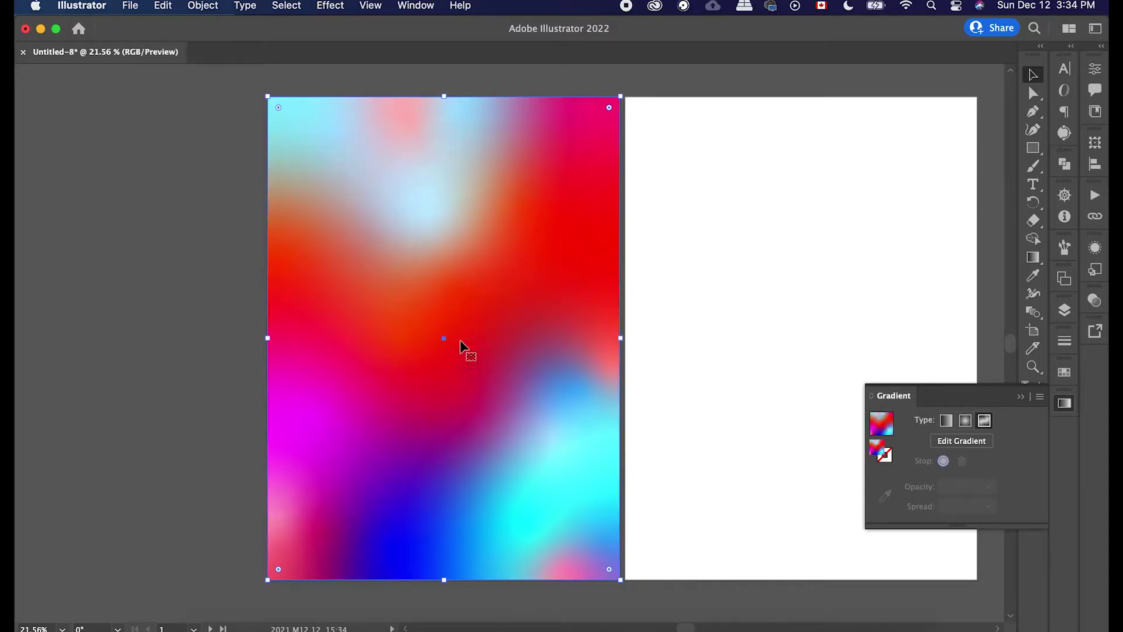
Apply a new Mezzotint effect to the gradient, trying Grainy Dots before choosing the Coarse Dots type.
left_click(286, 5)
mouse_move(330, 5)
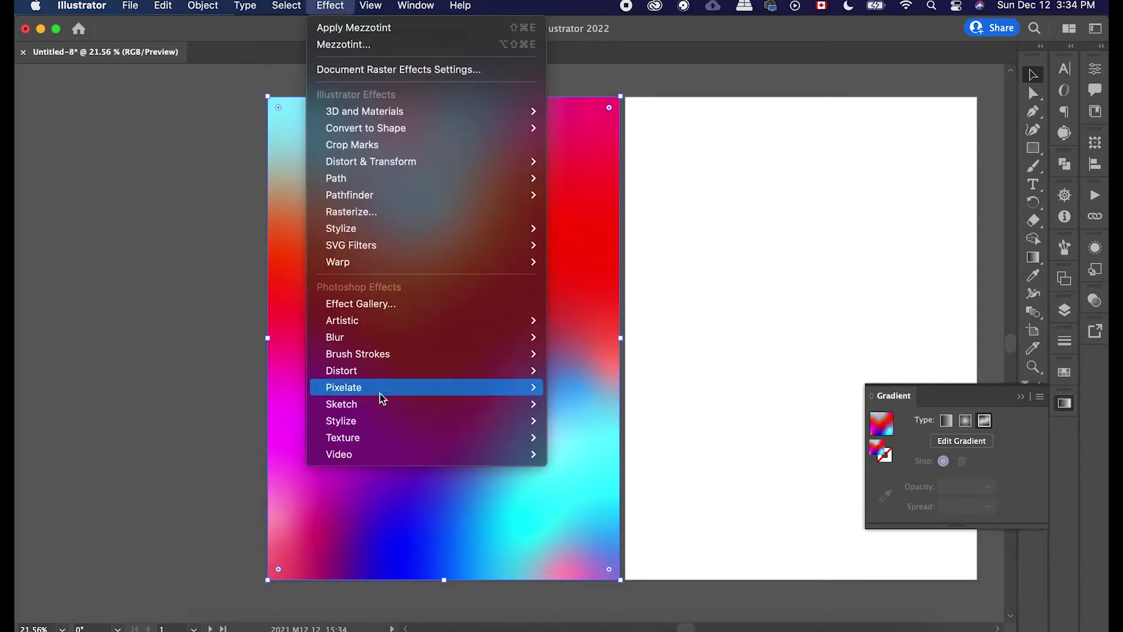
mouse_move(393, 388)
left_click(618, 421)
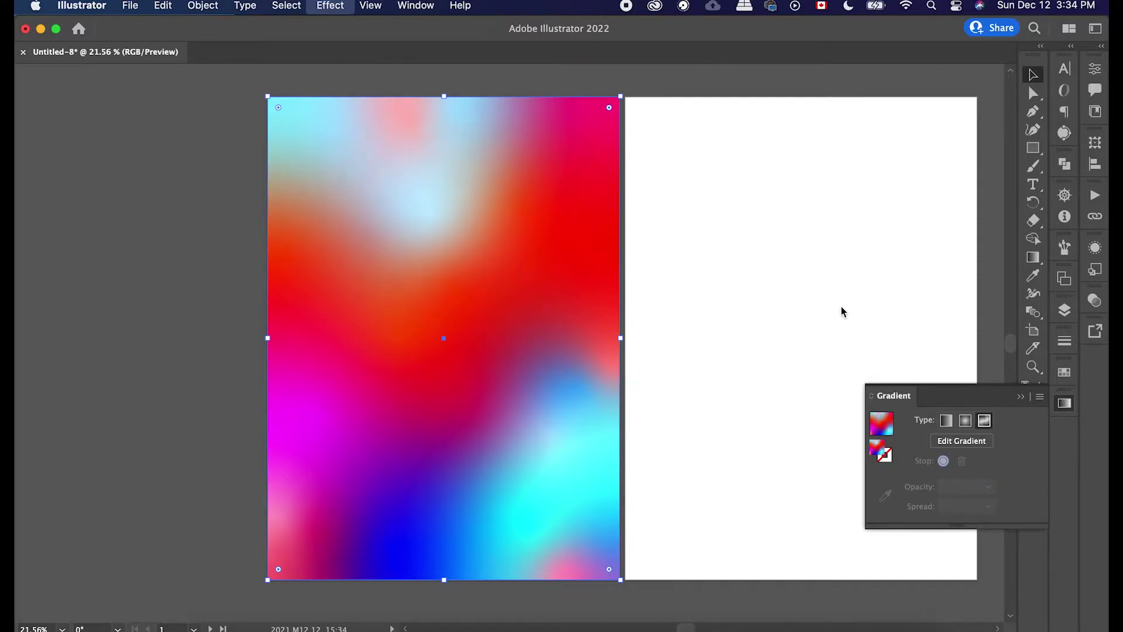
left_click(842, 311)
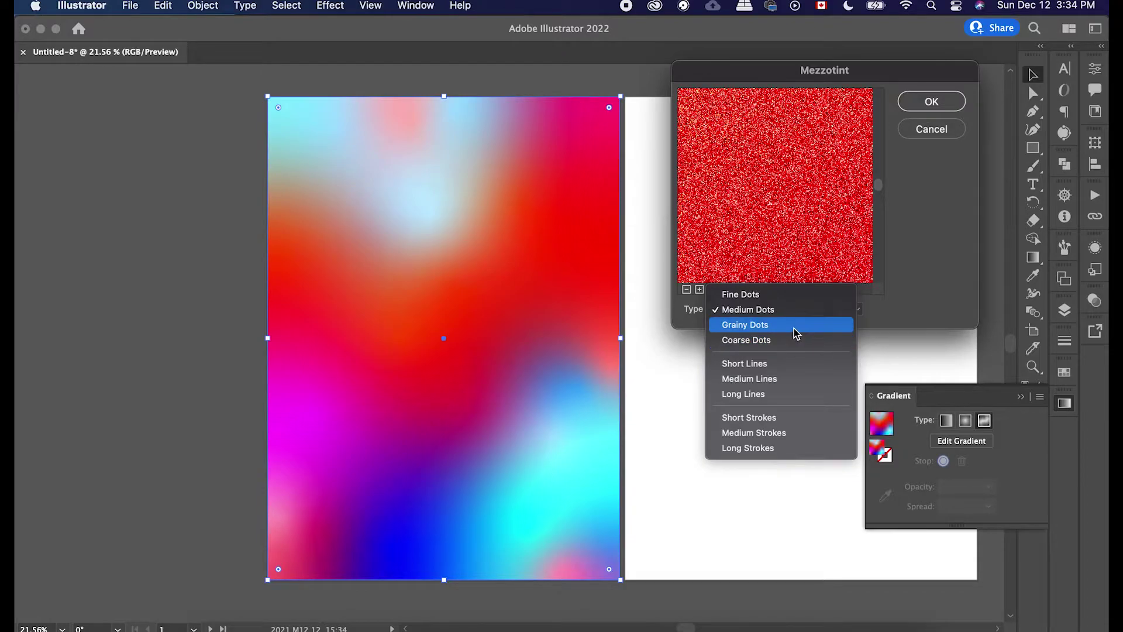
left_click(795, 327)
left_click(826, 315)
left_click(819, 323)
left_click(943, 102)
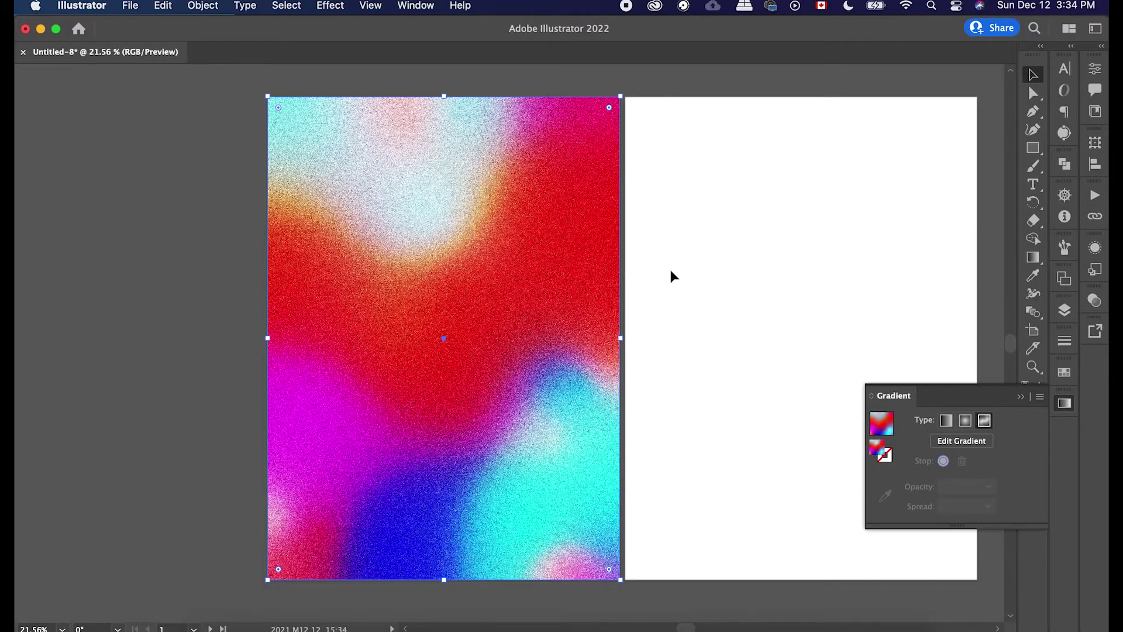
Examine the Coarse Dots grain more closely and undo the Mezzotint effect on the gradient.
scroll(671, 273, "up", 3)
scroll(672, 275, "down", 2)
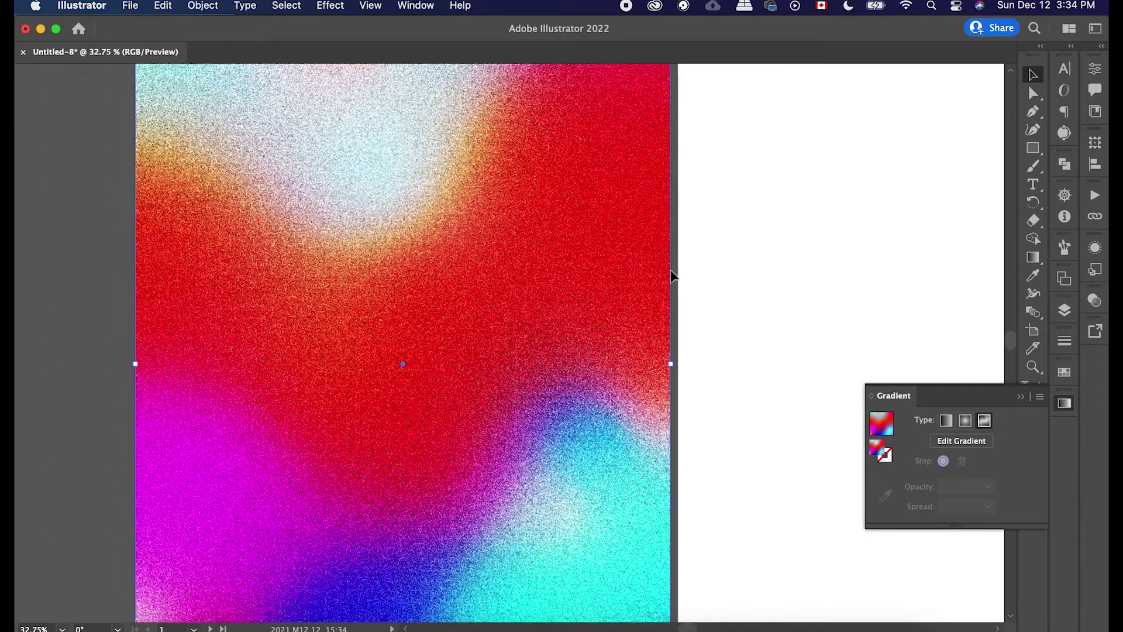
key("super+z")
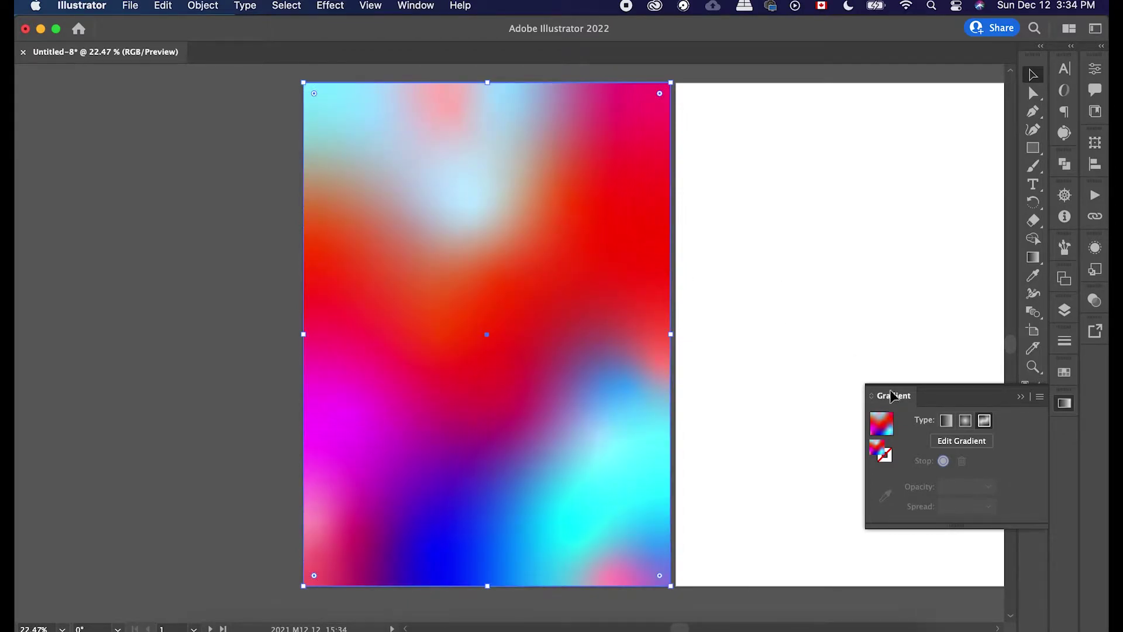
key("super+z")
scroll(849, 392, "down", 1)
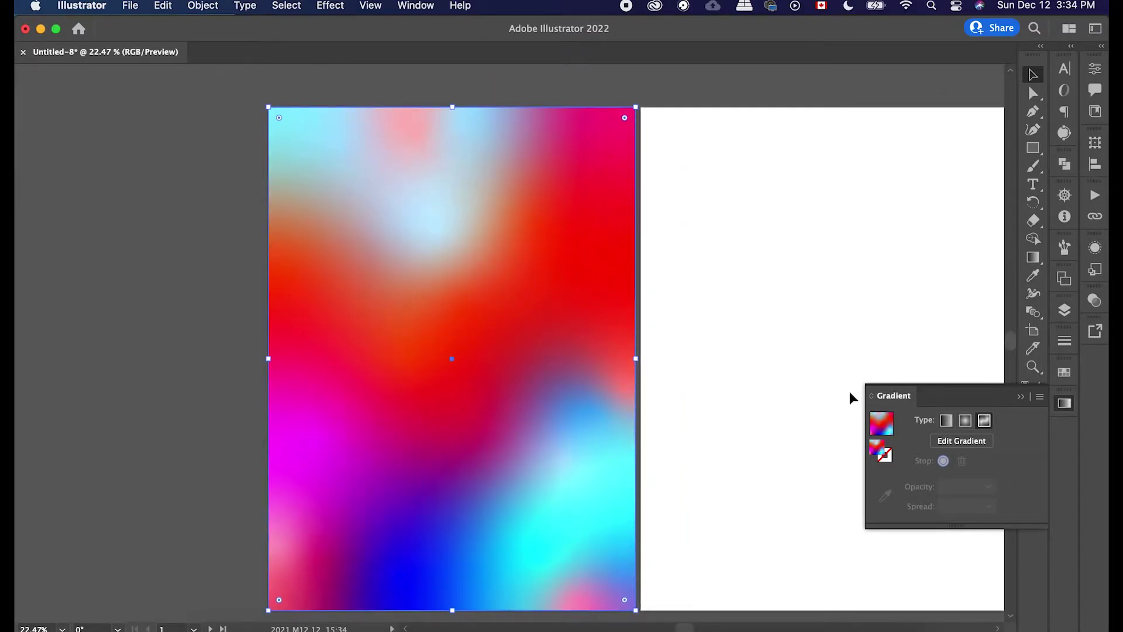
Start a Pointillize effect on the gradient, repositioning its dialog and shifting the previewed area.
left_click(330, 6)
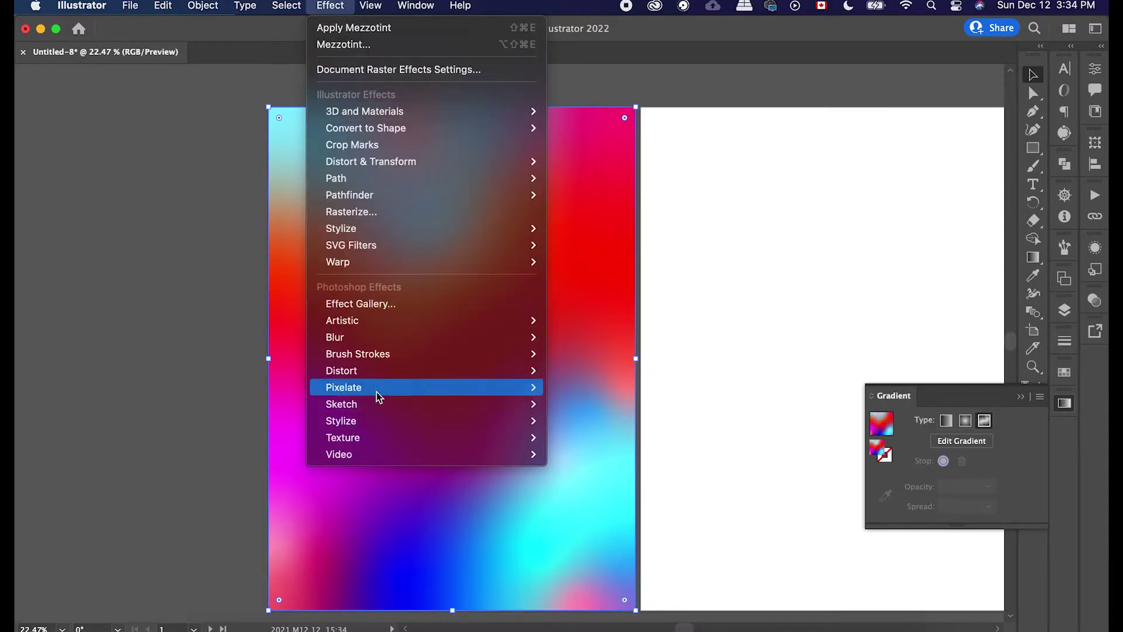
mouse_move(409, 392)
left_click(630, 430)
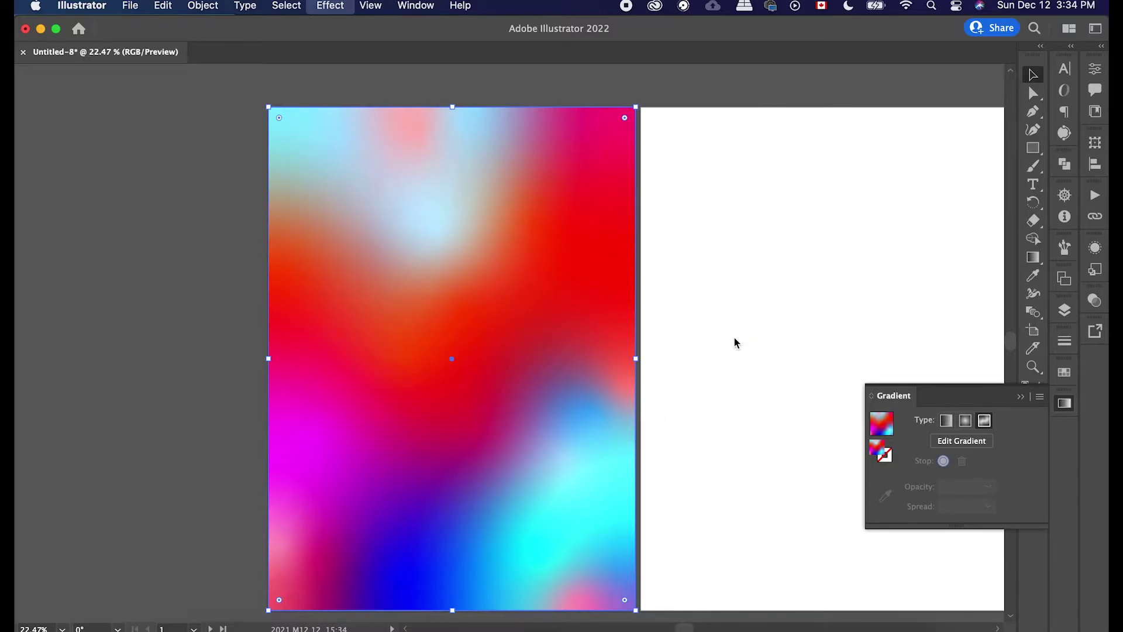
left_click_drag(887, 151, 708, 136)
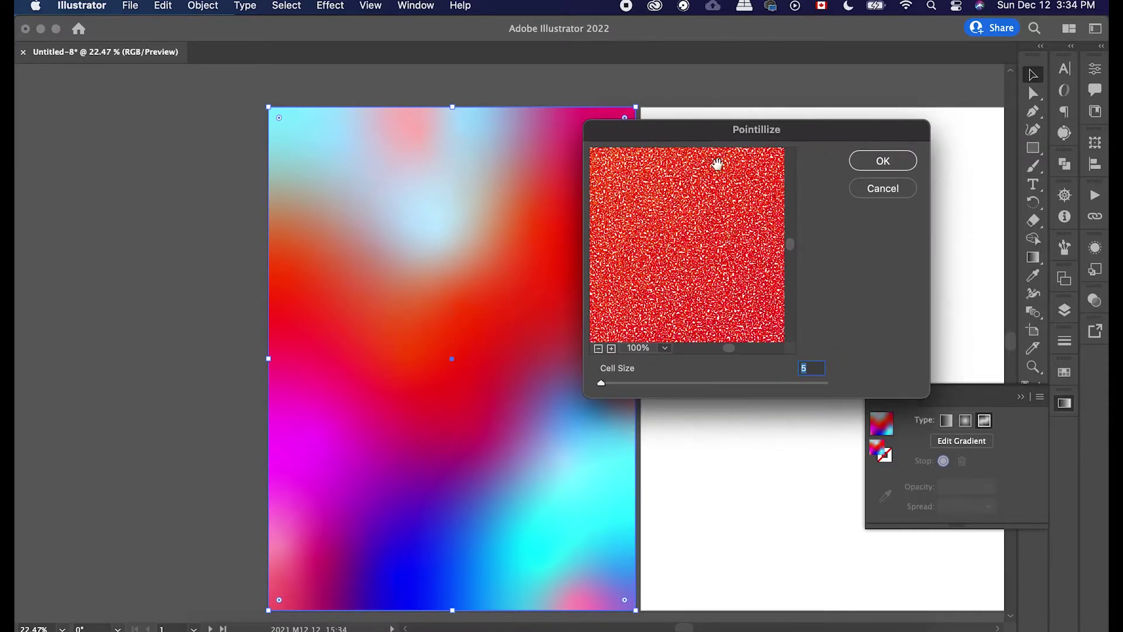
left_click_drag(733, 349, 725, 348)
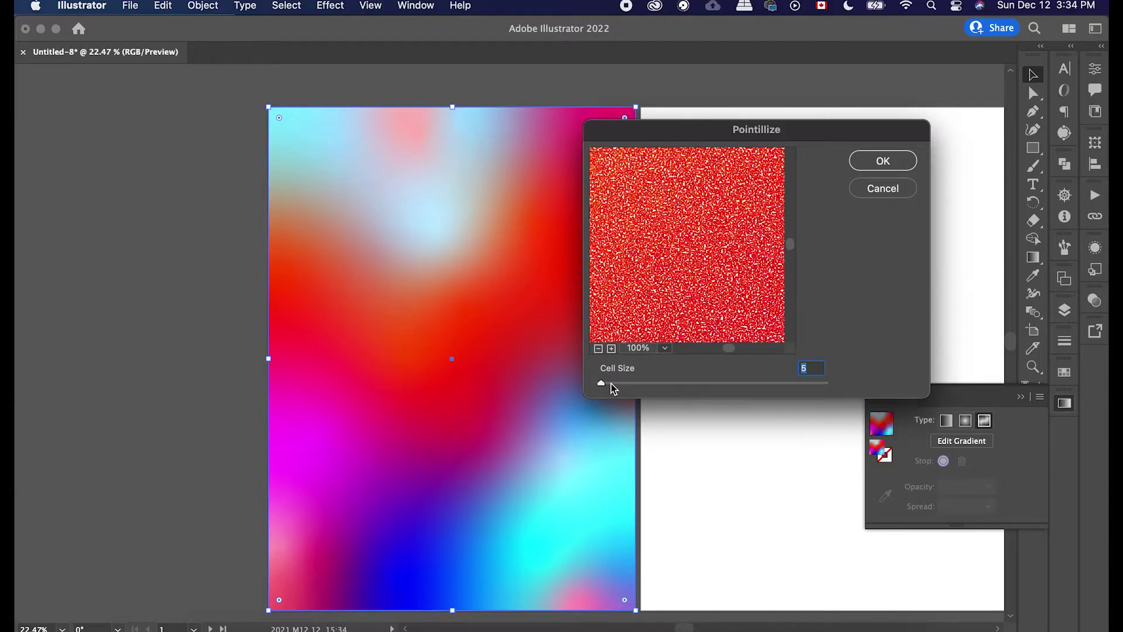
Try Pointillize cell sizes of 15, 7, 41, 16 and 13 to compare the dot textures in the preview.
key("Up")
key("Up")
key("Up")
key("Up")
key("Up")
key("Up")
key("Up")
key("Up")
key("Up")
key("Up")
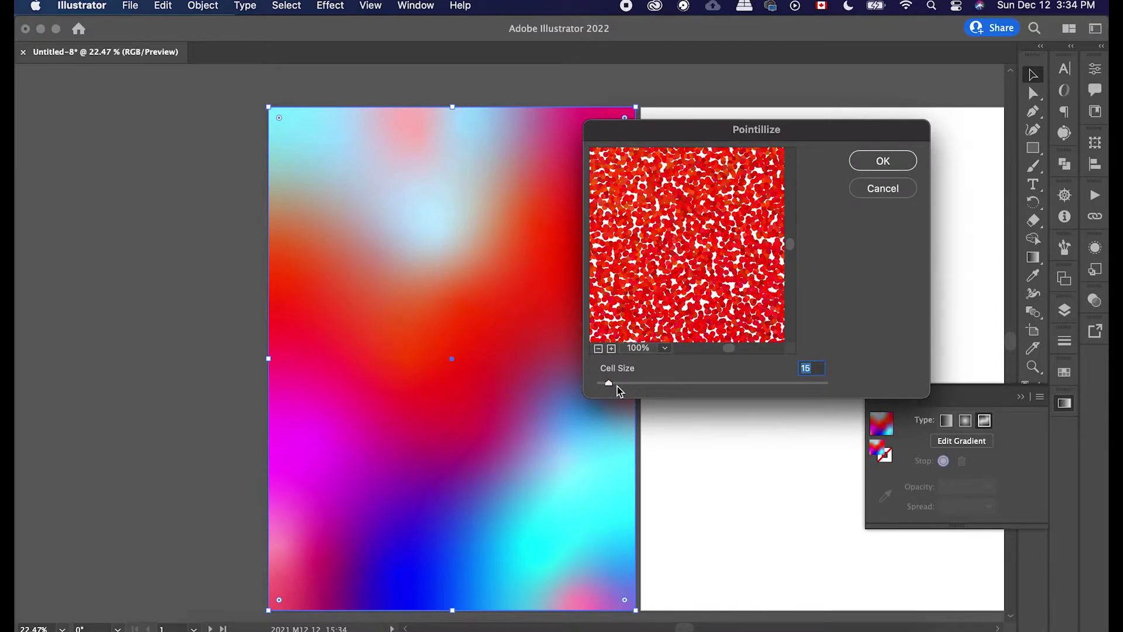
key("Down")
key("Down")
key("Down")
key("Down")
key("Down")
key("Down")
key("Down")
key("Down")
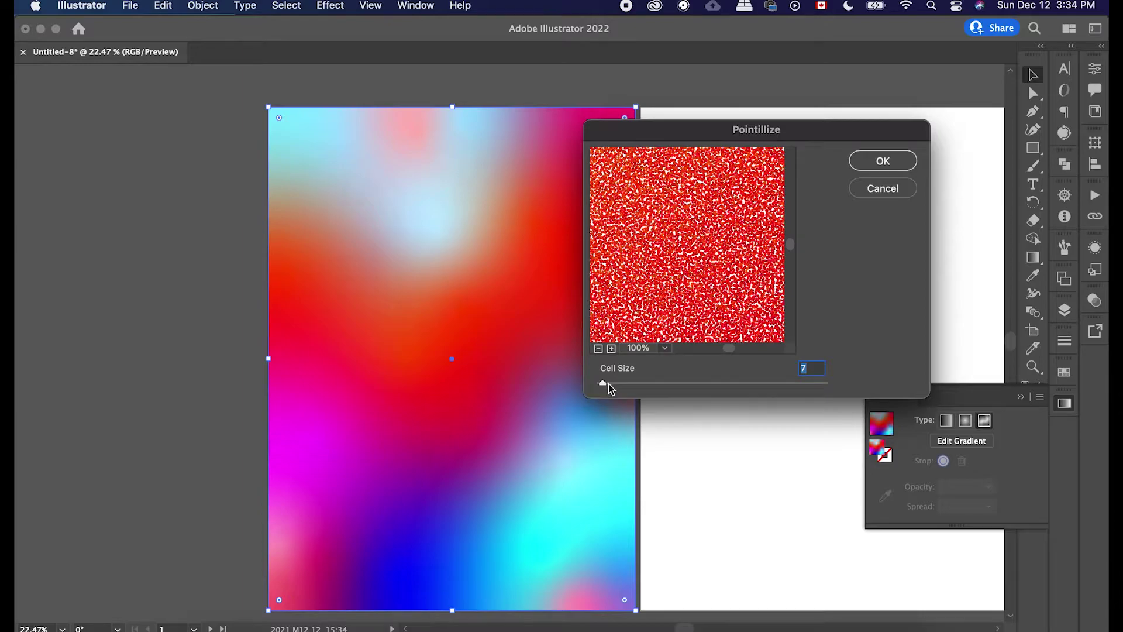
key("shift+Up")
key("shift+Up")
key("shift+Up")
key("Up")
key("Up")
key("Up")
key("Up")
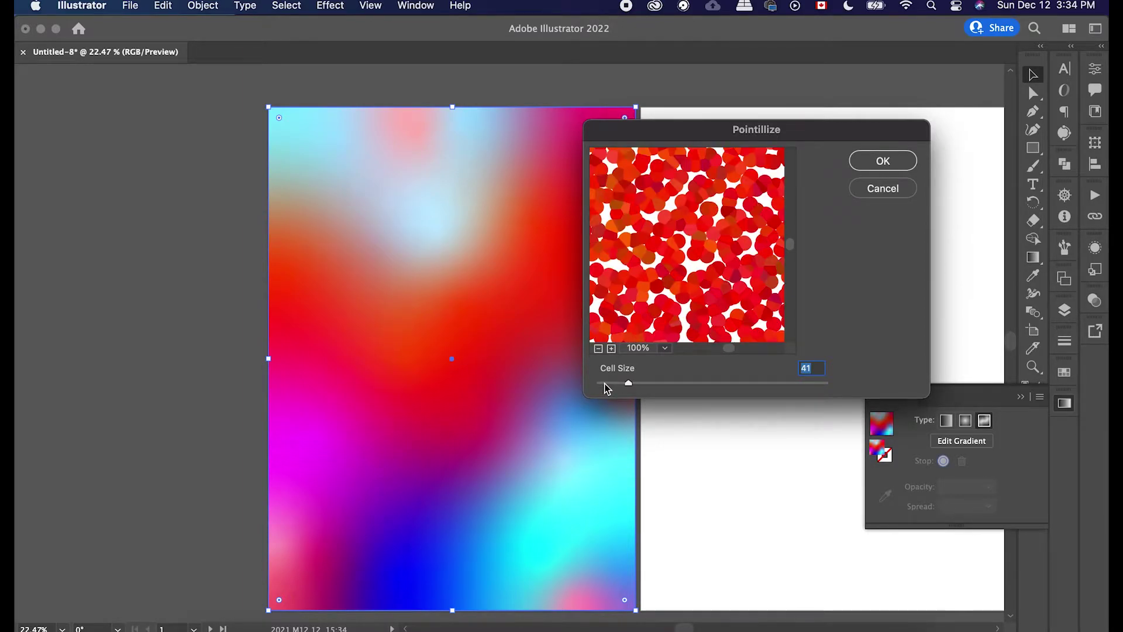
key("shift+Down")
key("Down")
key("Down")
key("Down")
key("Down")
key("Down")
key("Down")
key("Down")
key("Down")
key("Down")
key("Down")
key("Down")
key("Down")
key("Down")
key("Down")
key("Down")
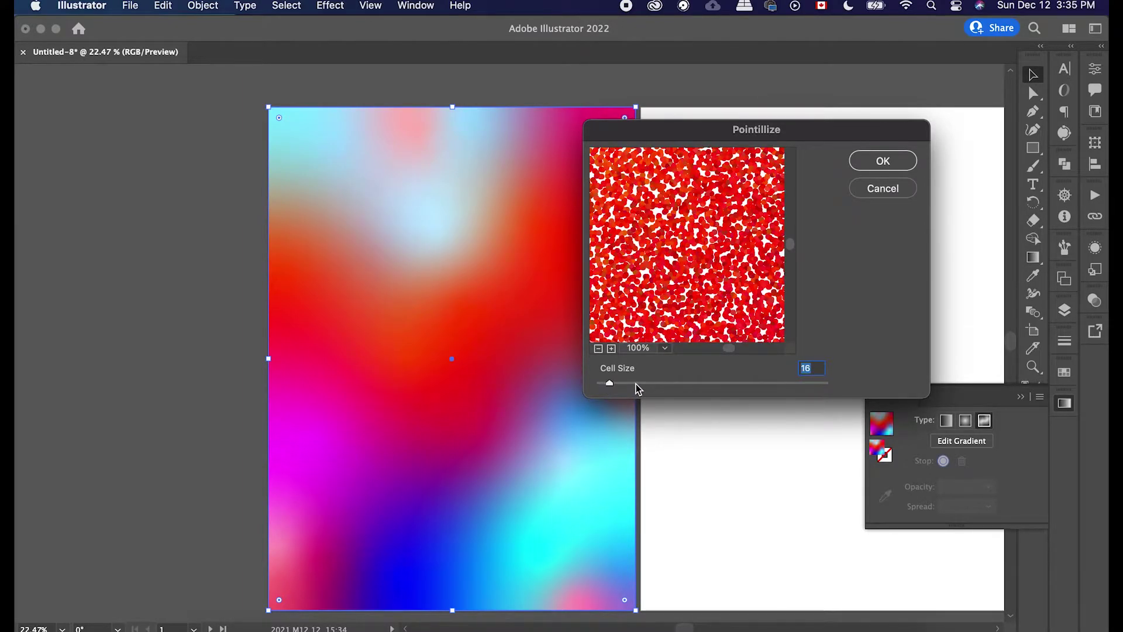
key("Down")
key("Down")
key("Down")
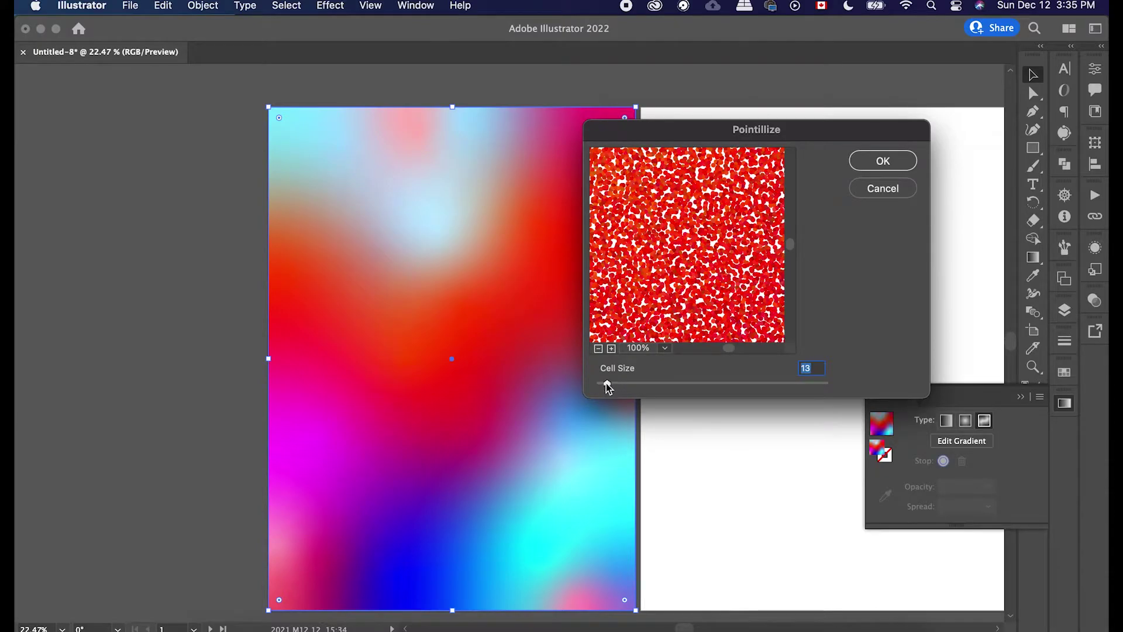
Try larger Pointillize cell sizes of 20 and 40, and apply the effect with a cell size of 31.
mouse_move(610, 384)
left_mouse_down()
mouse_move(635, 384)
mouse_move(619, 386)
left_mouse_up()
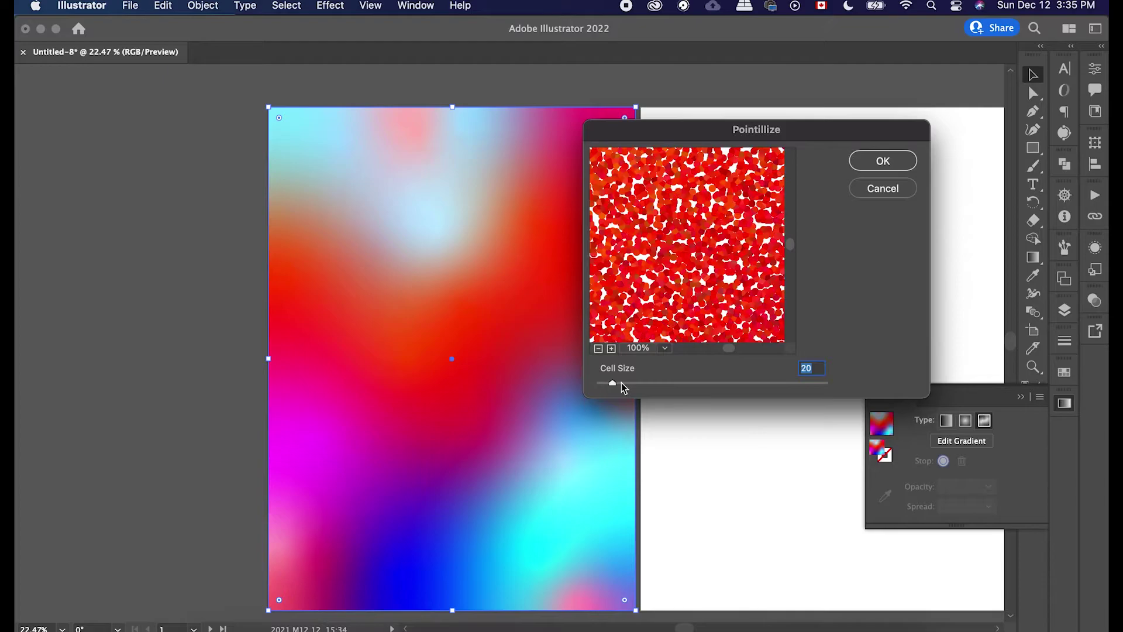
key("shift+Up")
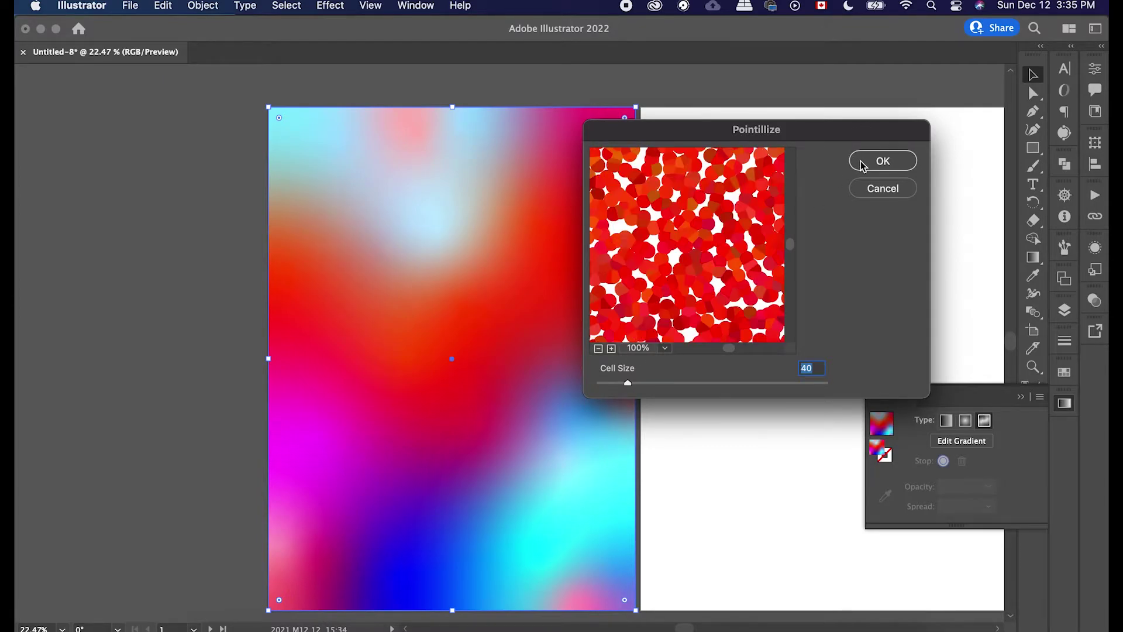
key("Up")
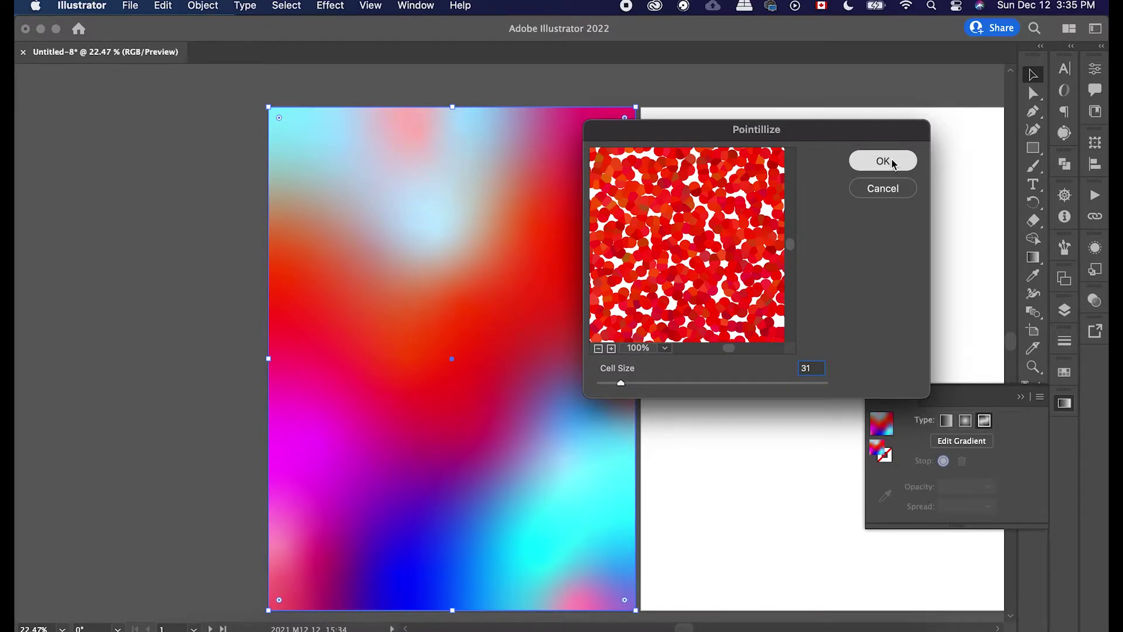
left_click(893, 163)
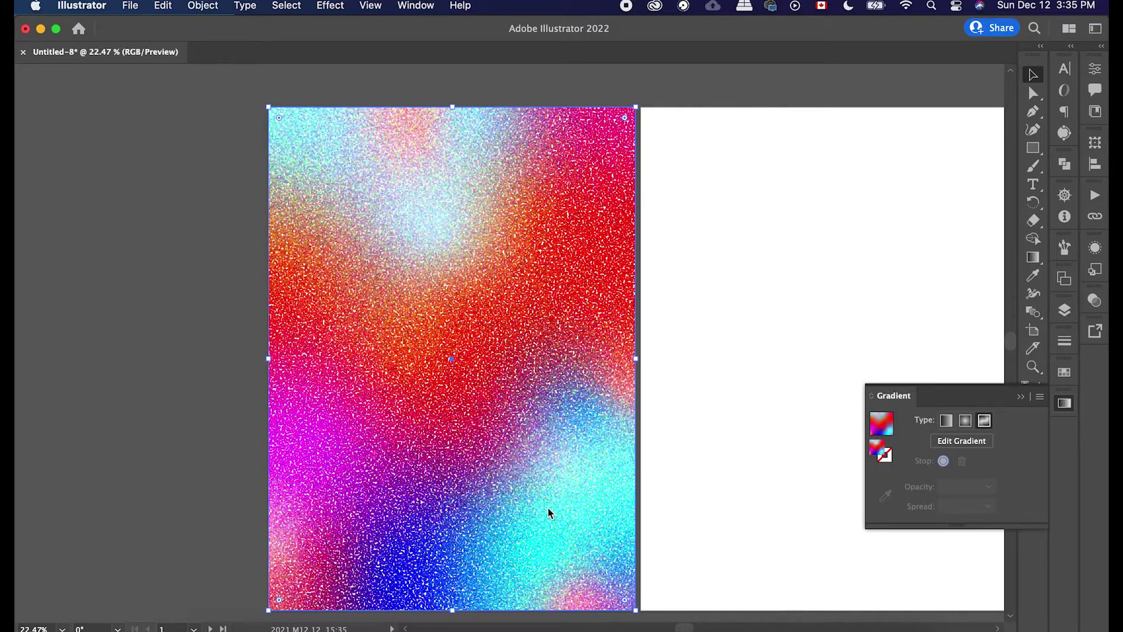
Examine the pointillized gradient texture up close and at full view, and deselect the artwork.
key("super+shift+e")
scroll(548, 507, "up", 10)
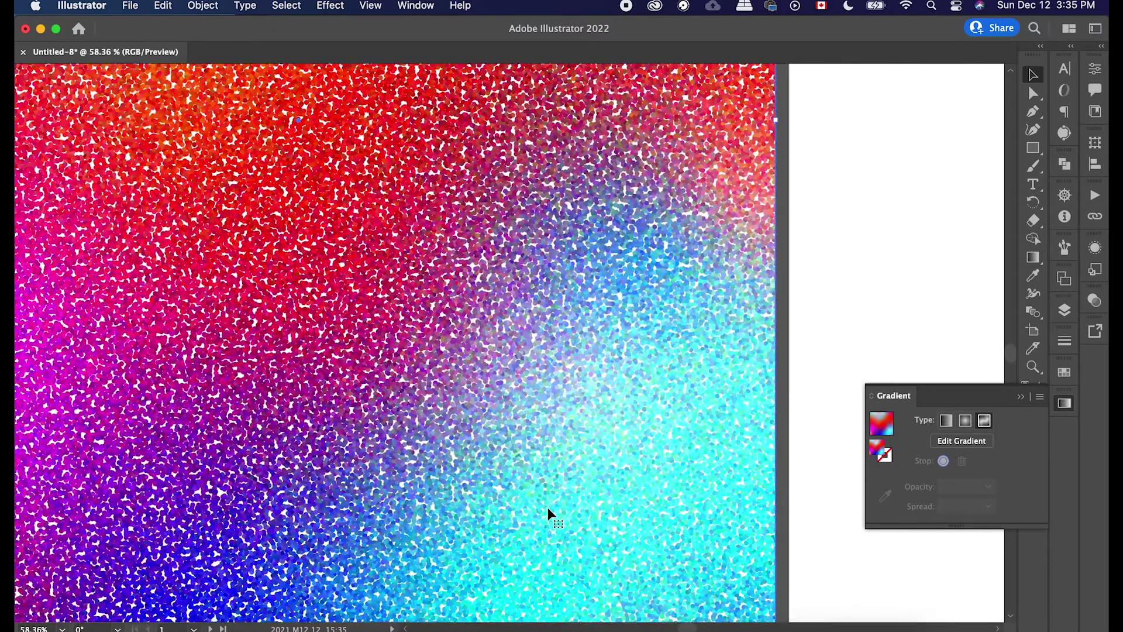
scroll(548, 507, "down", 15)
scroll(548, 507, "up", 8)
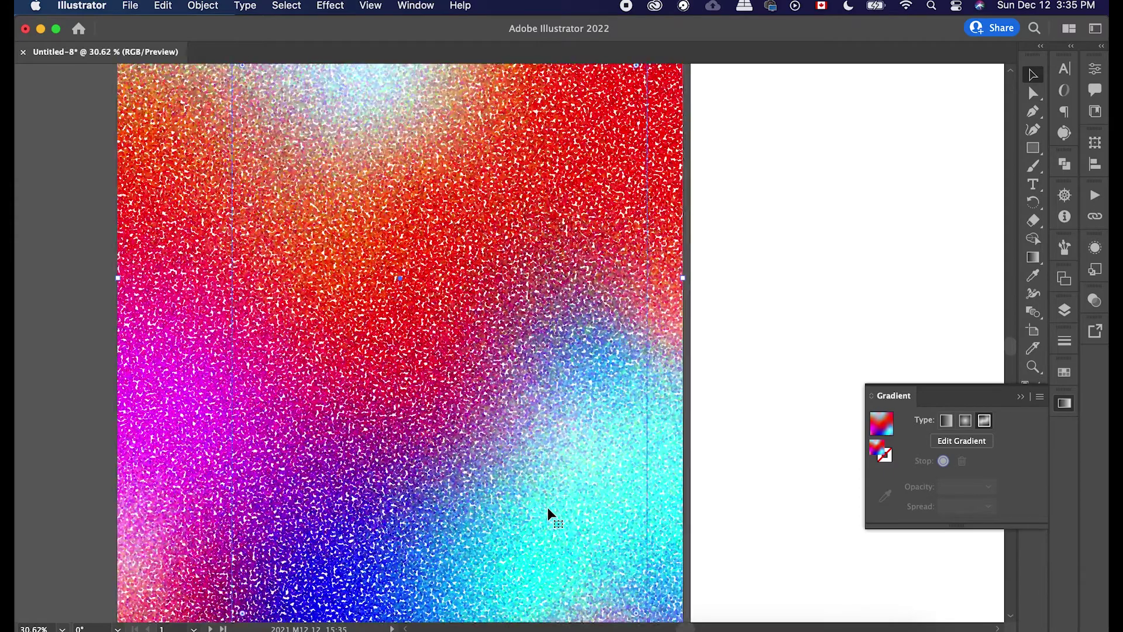
scroll(548, 507, "up", 3)
scroll(547, 508, "down", 8)
scroll(548, 507, "up", 4)
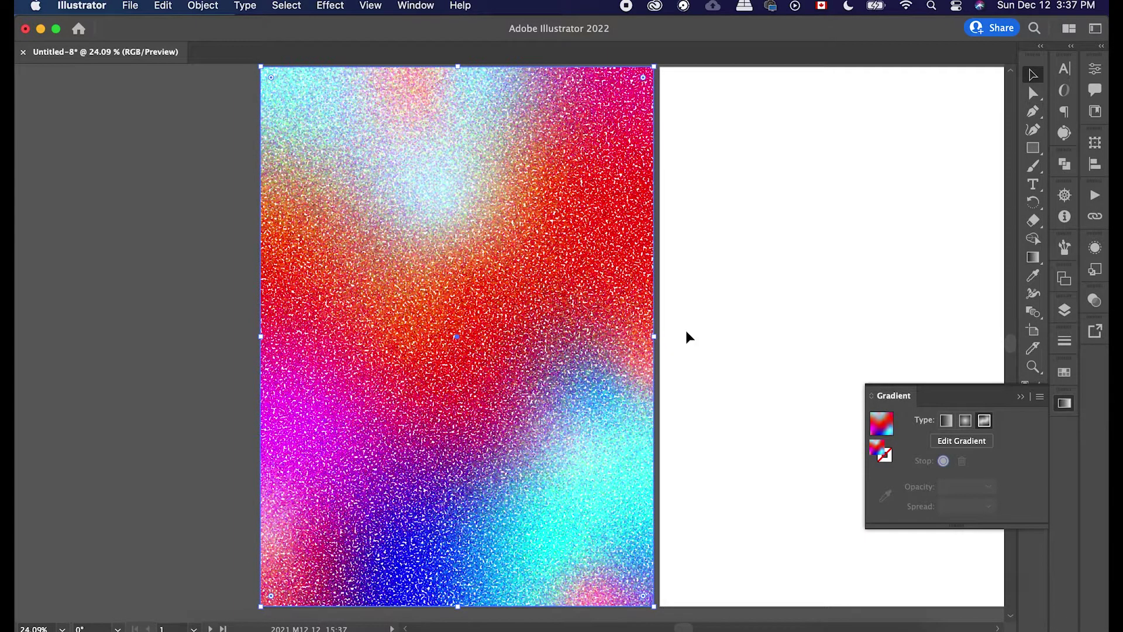
left_click(688, 338)
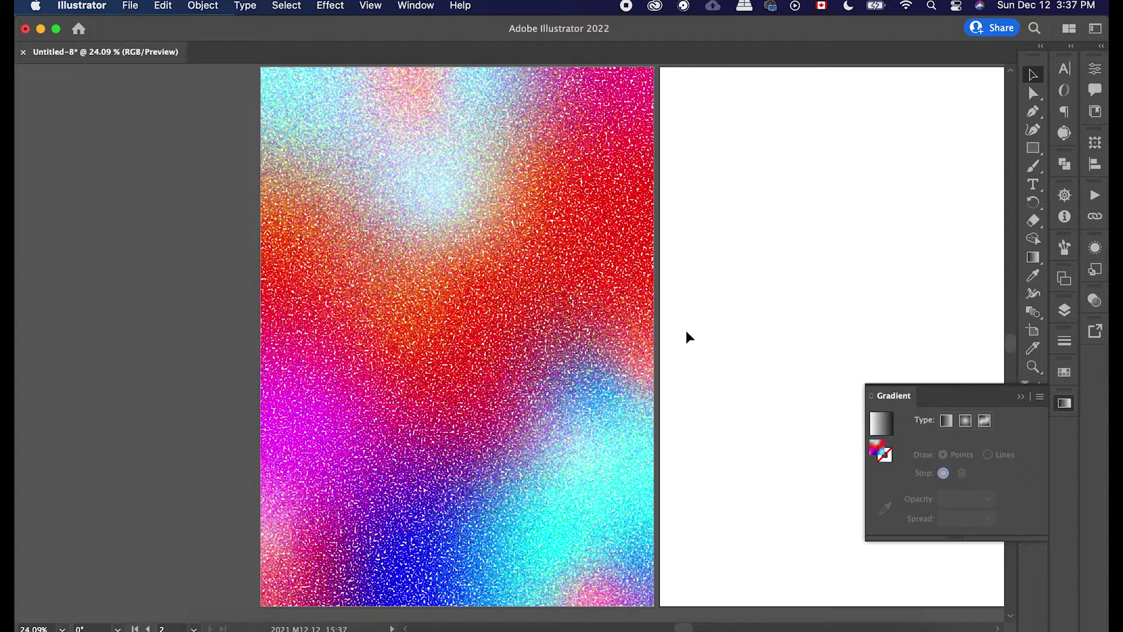
Undo the Pointillize effect on the artwork and select the smooth freeform gradient.
key("super+z")
left_click(745, 318)
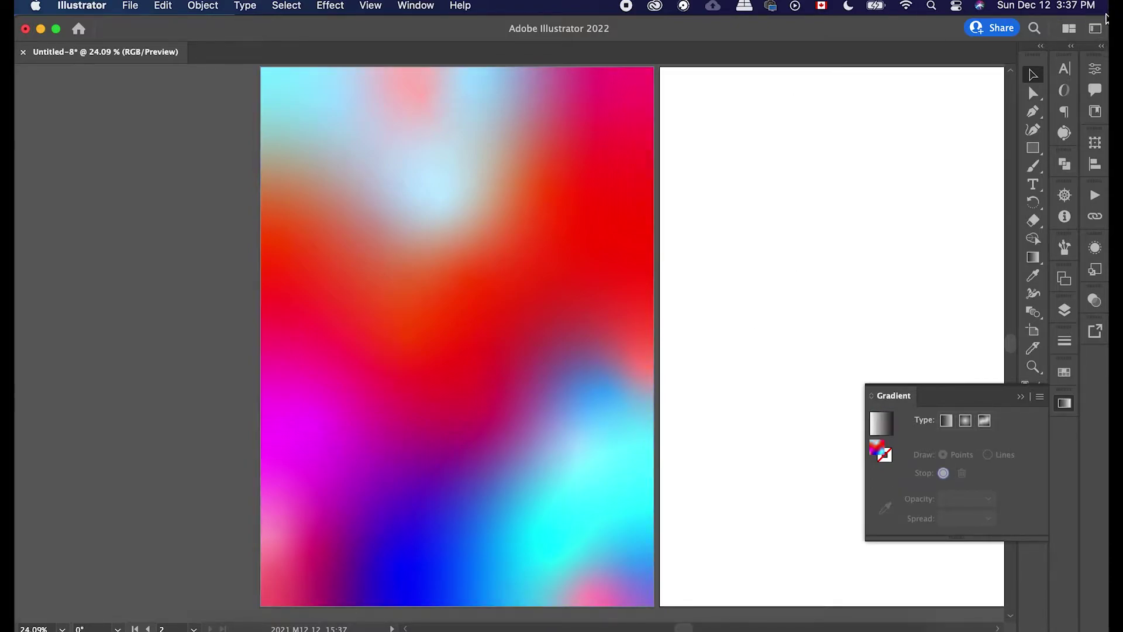
left_click(454, 199)
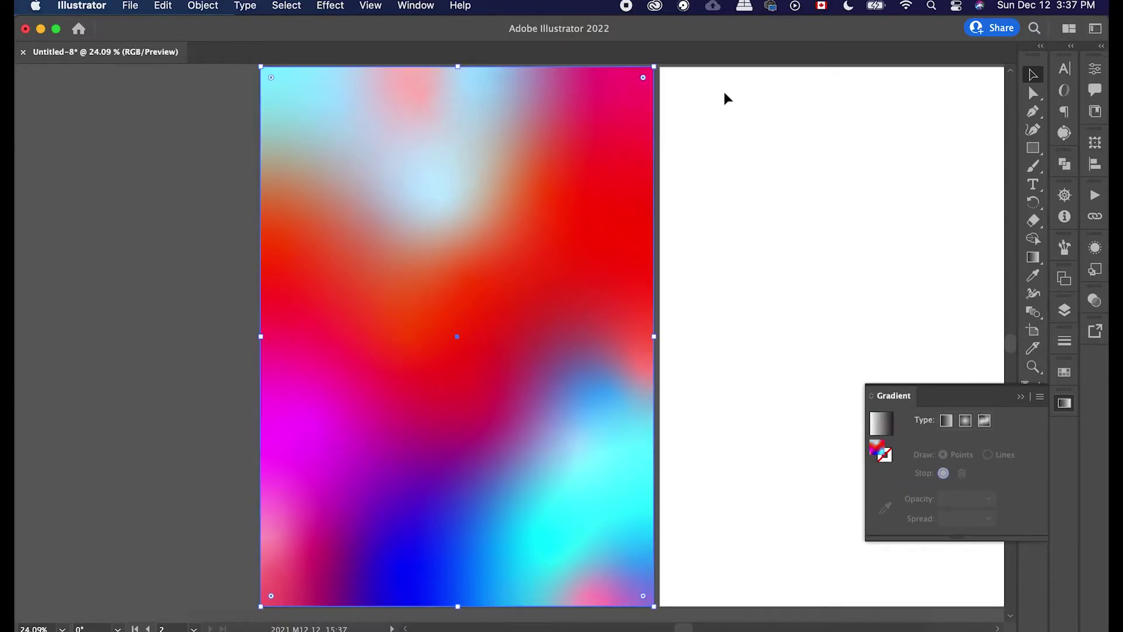
Move the Illustrator window aside, switch to Photoshop and shift its window so both are accessible, then return to Illustrator.
left_click_drag(815, 30, 736, 4)
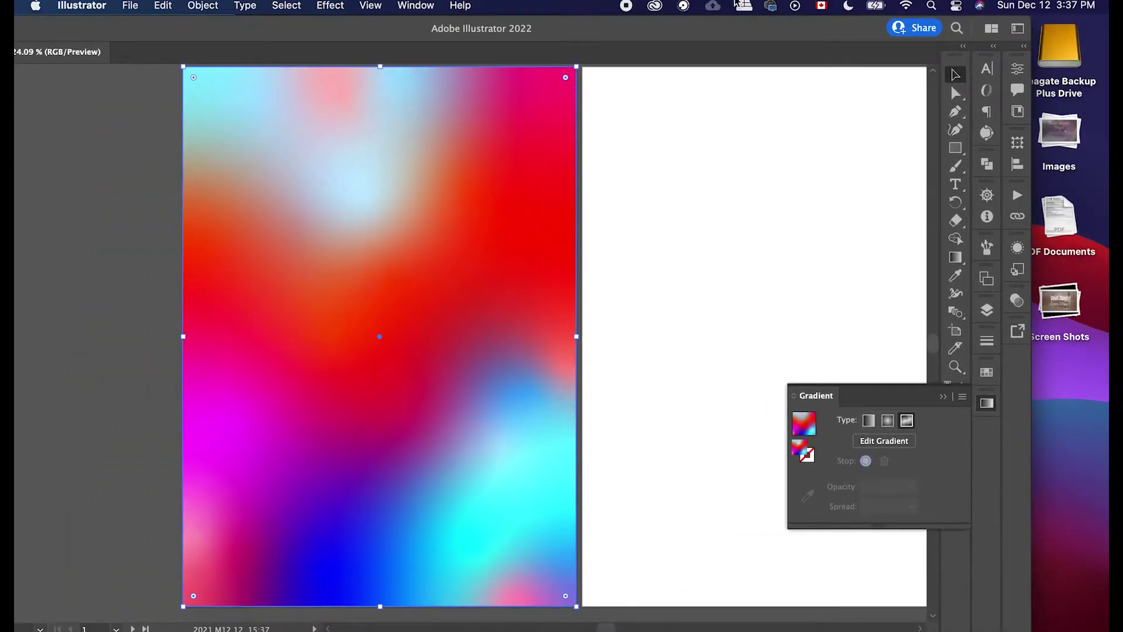
key("super+Tab")
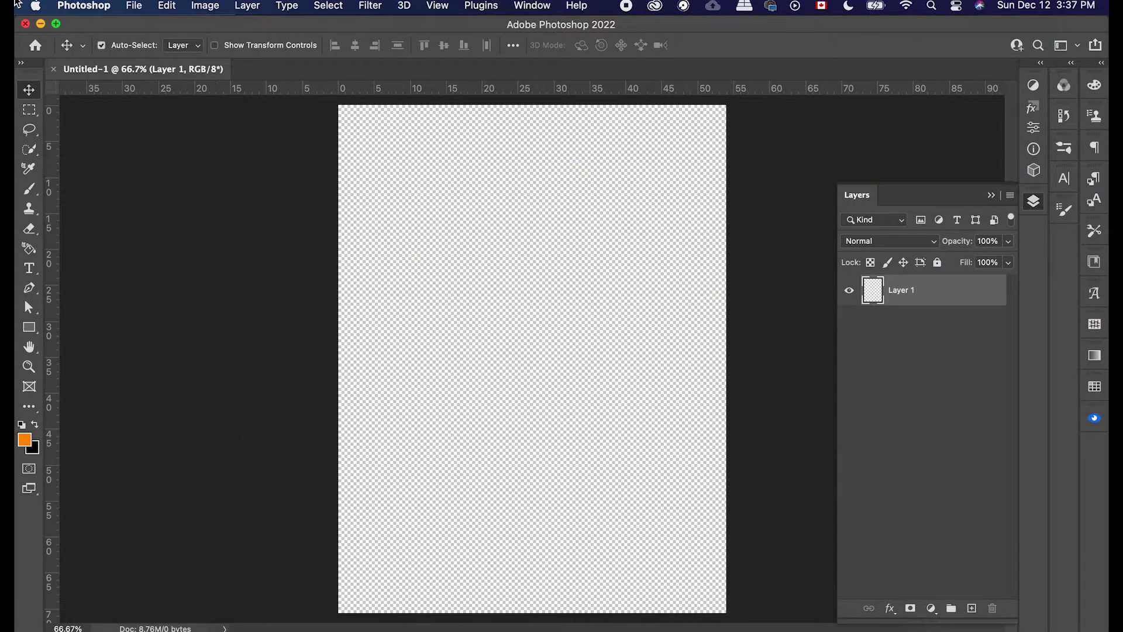
left_click_drag(15, 27, 373, 4)
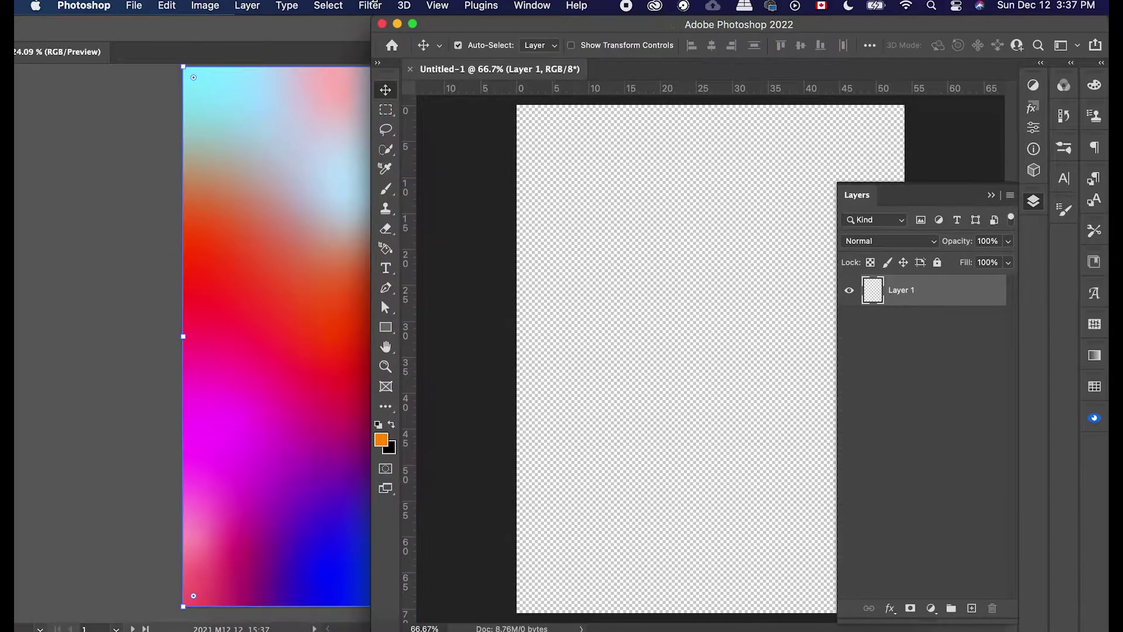
left_click(347, 40)
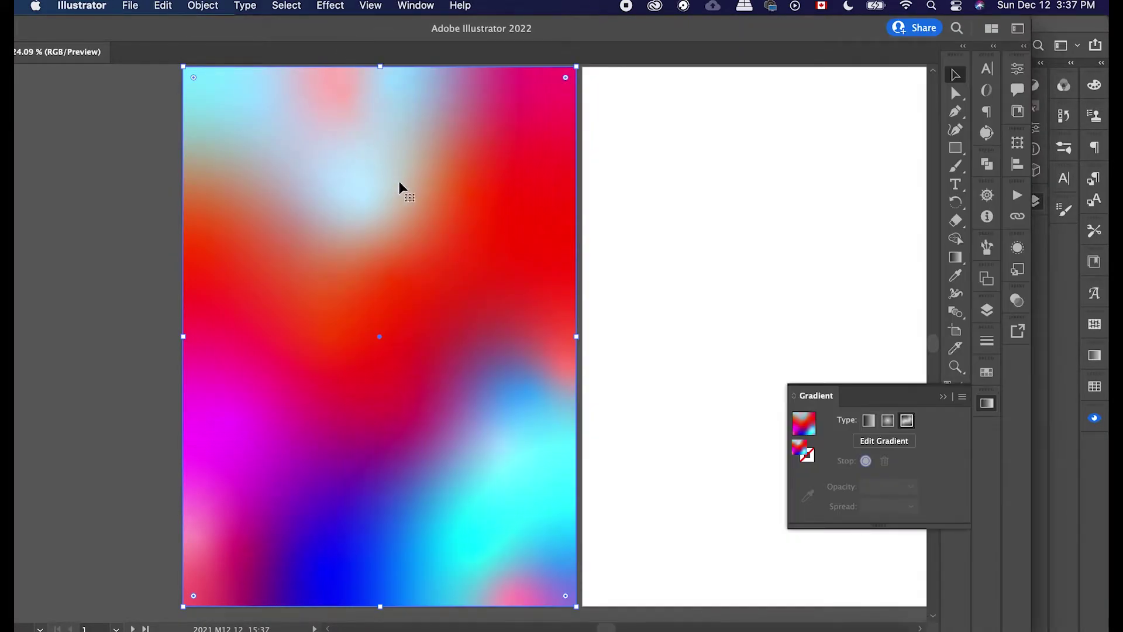
Transfer the gradient artwork from Illustrator into the empty Photoshop document as a placed object.
left_click_drag(682, 51, 288, 105)
left_click_drag(402, 235, 742, 280)
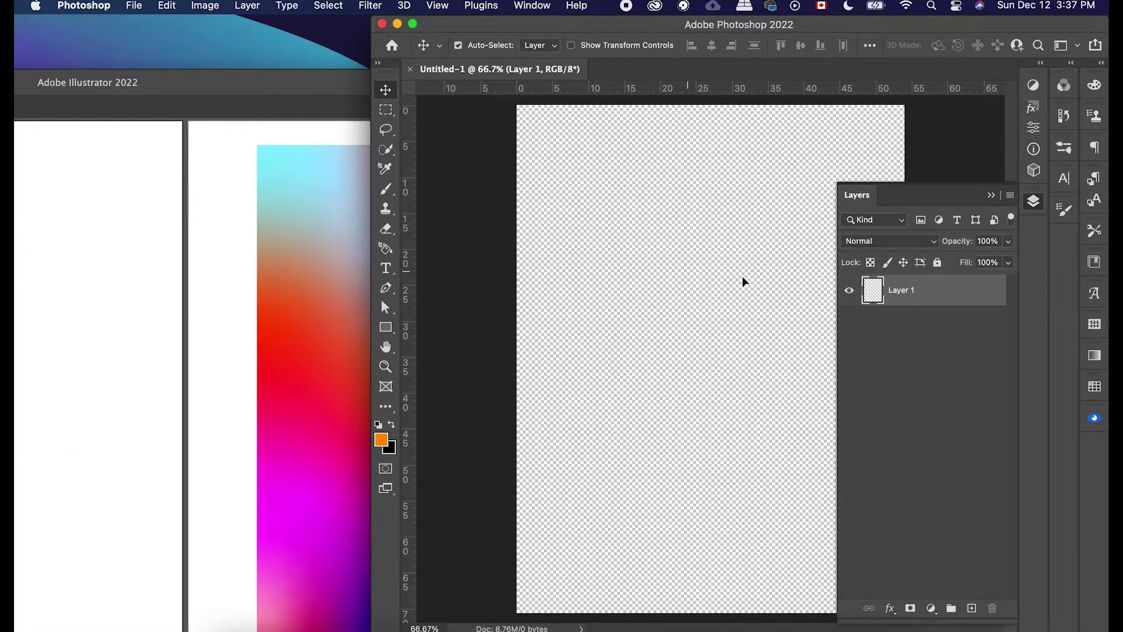
left_click_drag(759, 349, 742, 321)
Put the Illustrator window away and expand the Photoshop window to full size.
left_click(327, 94)
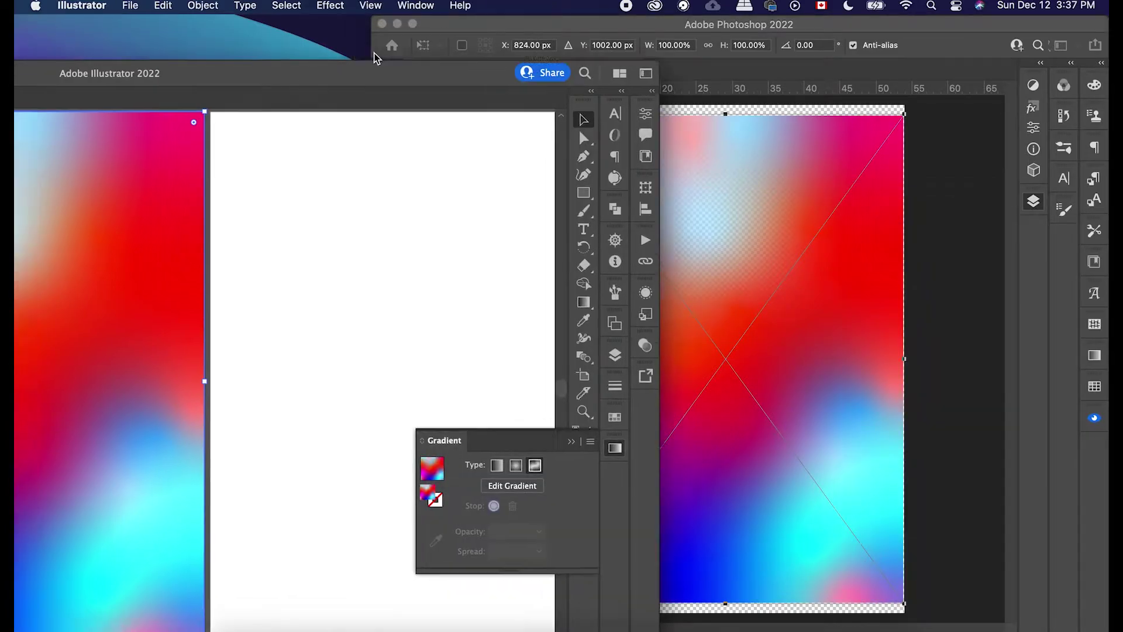
double_click(335, 73)
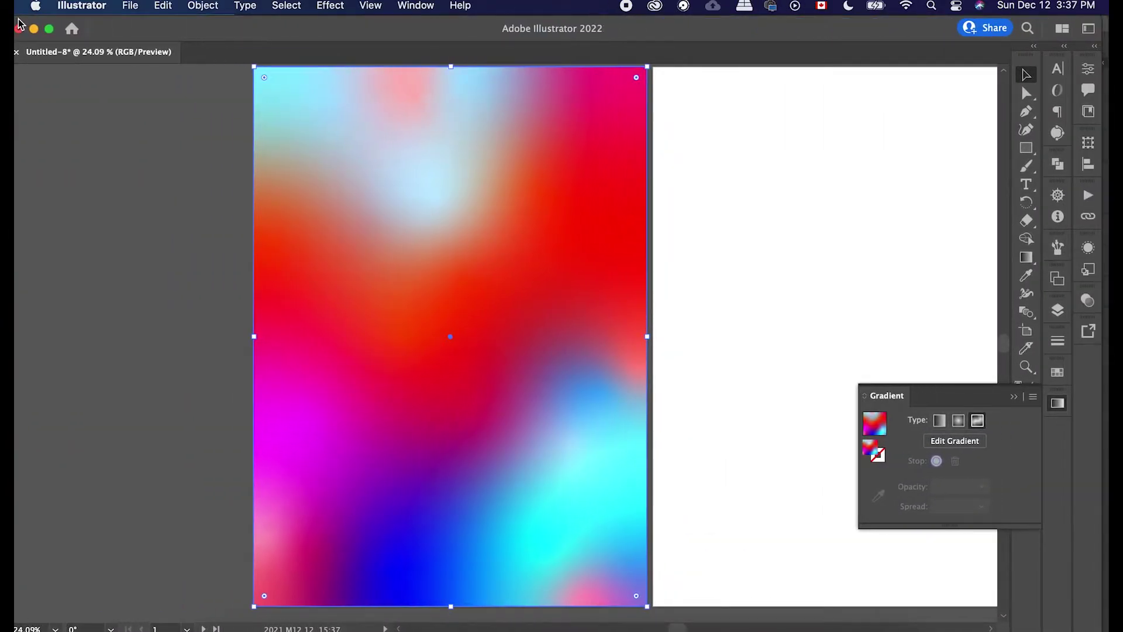
left_click(54, 28)
double_click(382, 28)
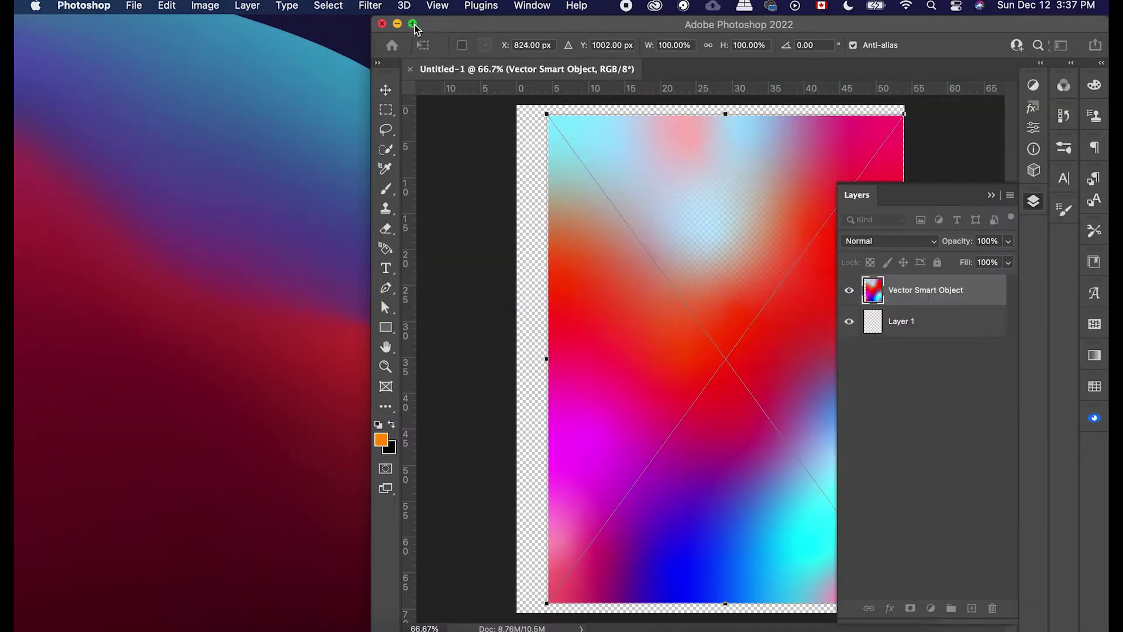
Commit the placed gradient, then scale it to about 116% width and 109% height and position it to cover the whole canvas.
left_click_drag(523, 238, 519, 244)
key("Return")
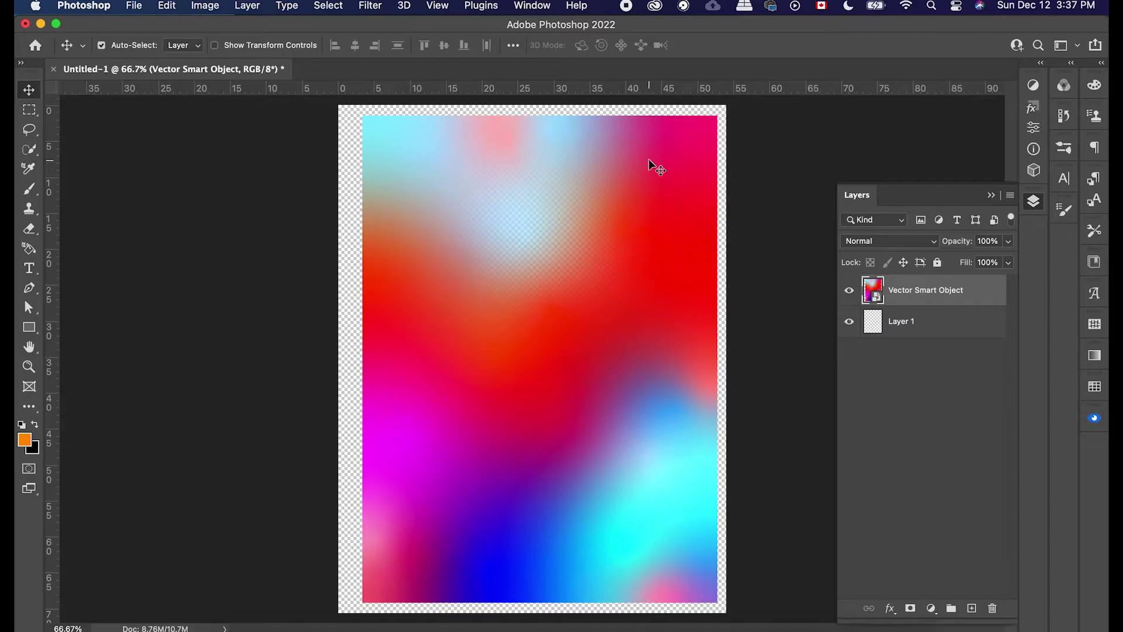
key("super+t")
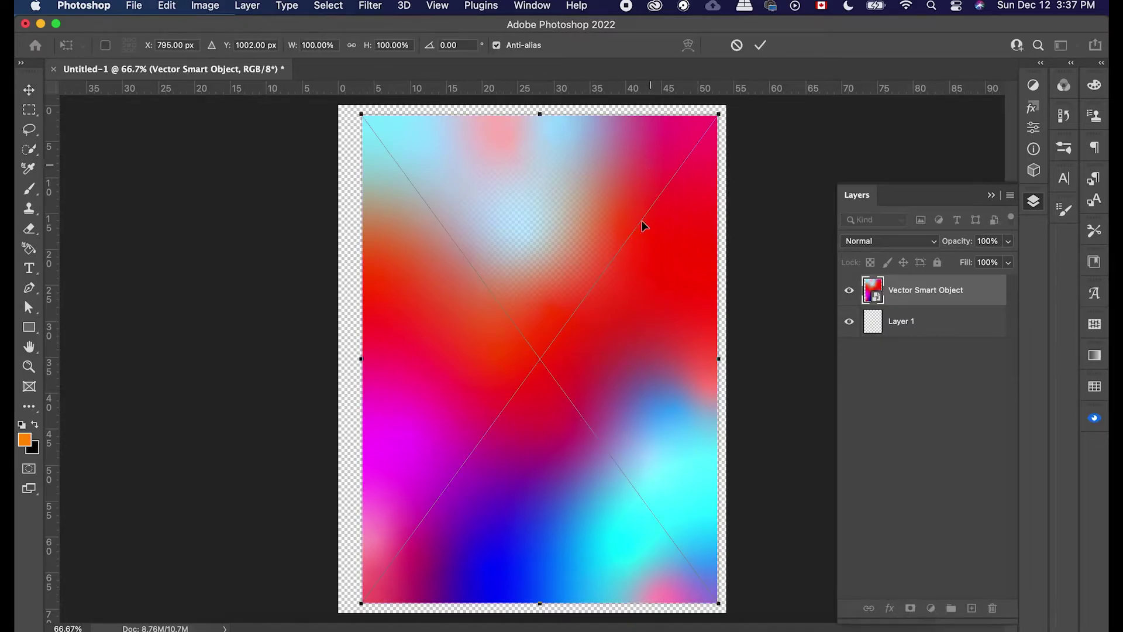
left_click_drag(361, 111, 310, 80)
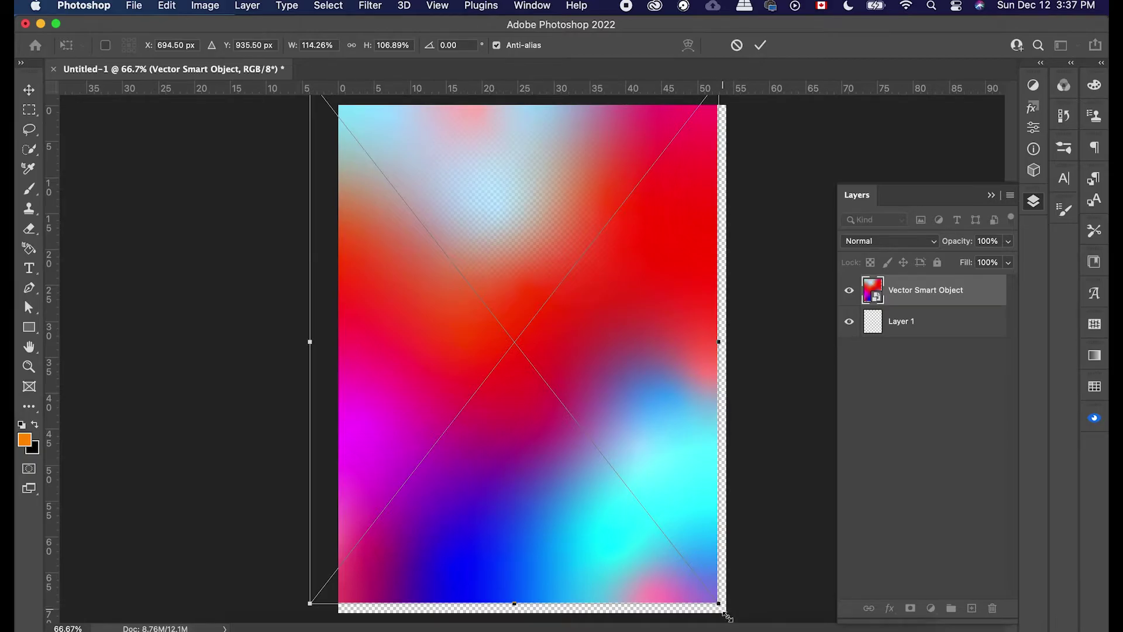
left_click_drag(724, 608, 730, 618)
left_click_drag(653, 423, 667, 433)
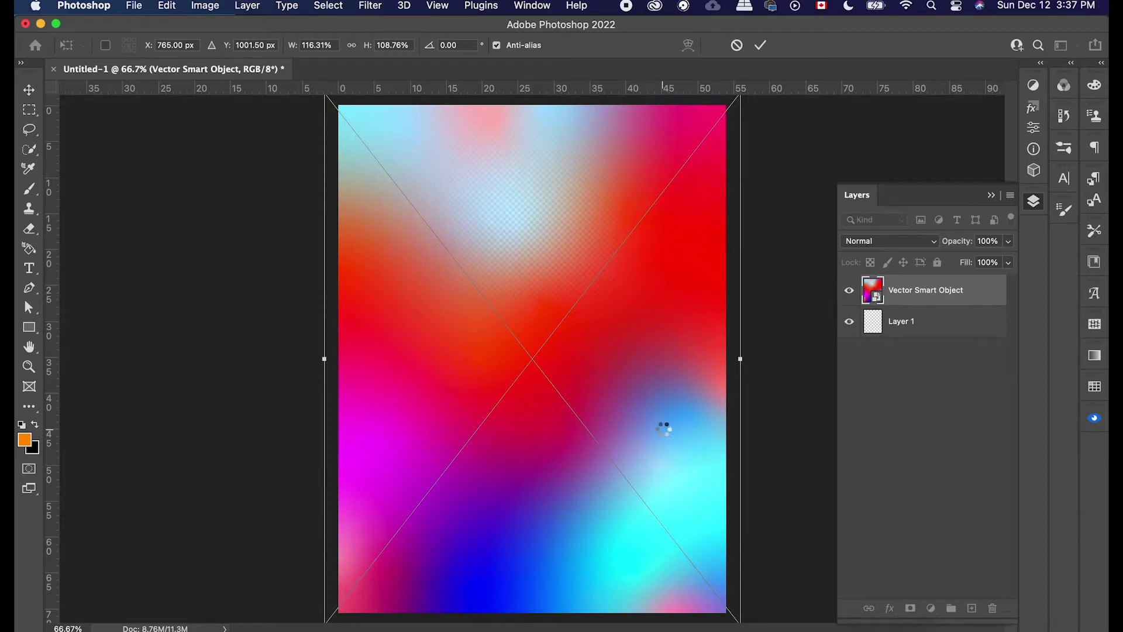
key("Return")
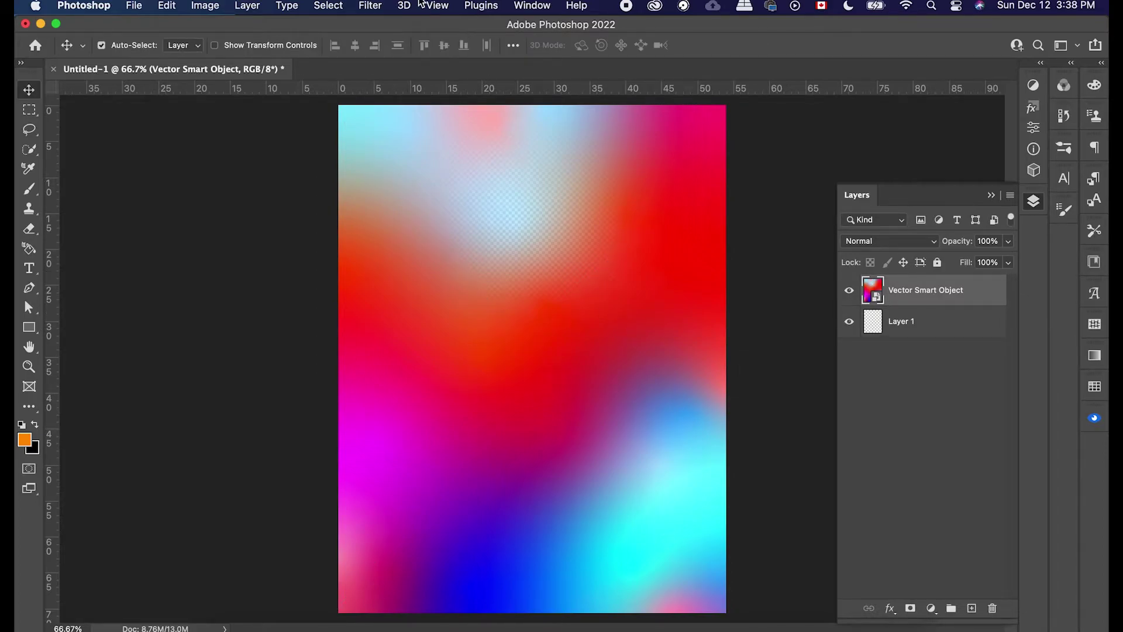
Apply a Color Halftone filter with a maximum radius of 20 pixels to the gradient layer and inspect the dot pattern.
left_click(373, 5)
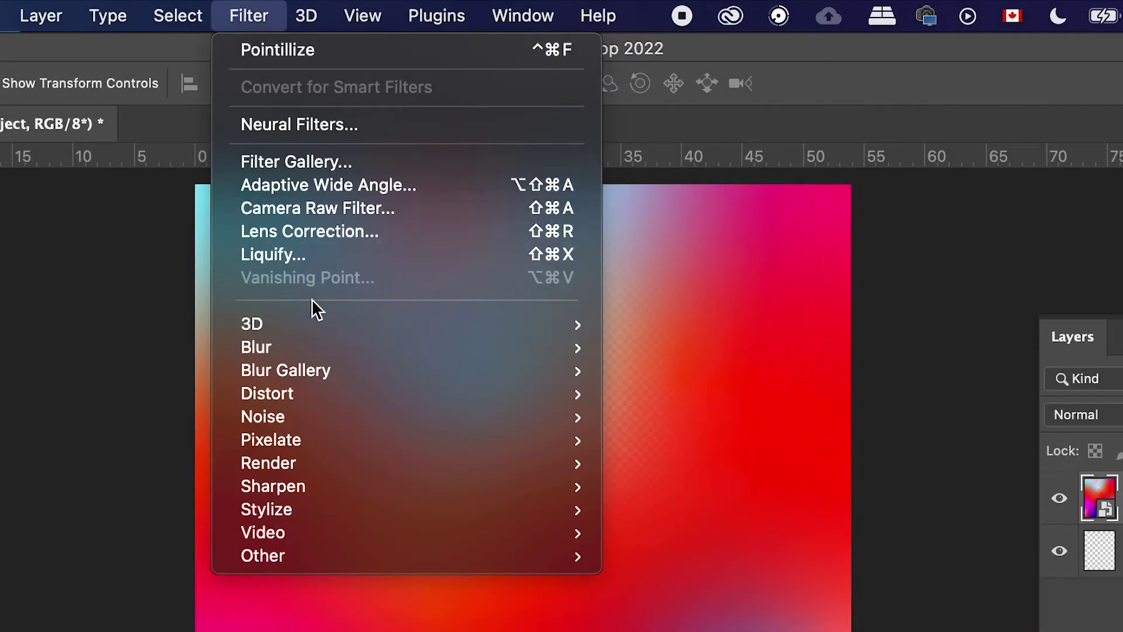
mouse_move(349, 439)
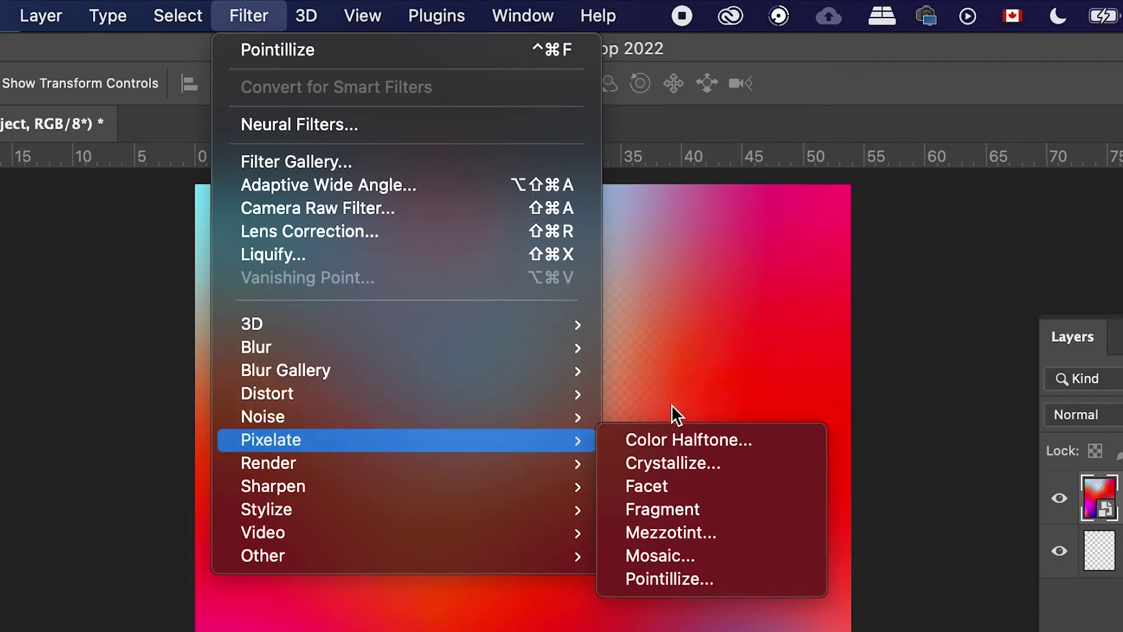
left_click(757, 441)
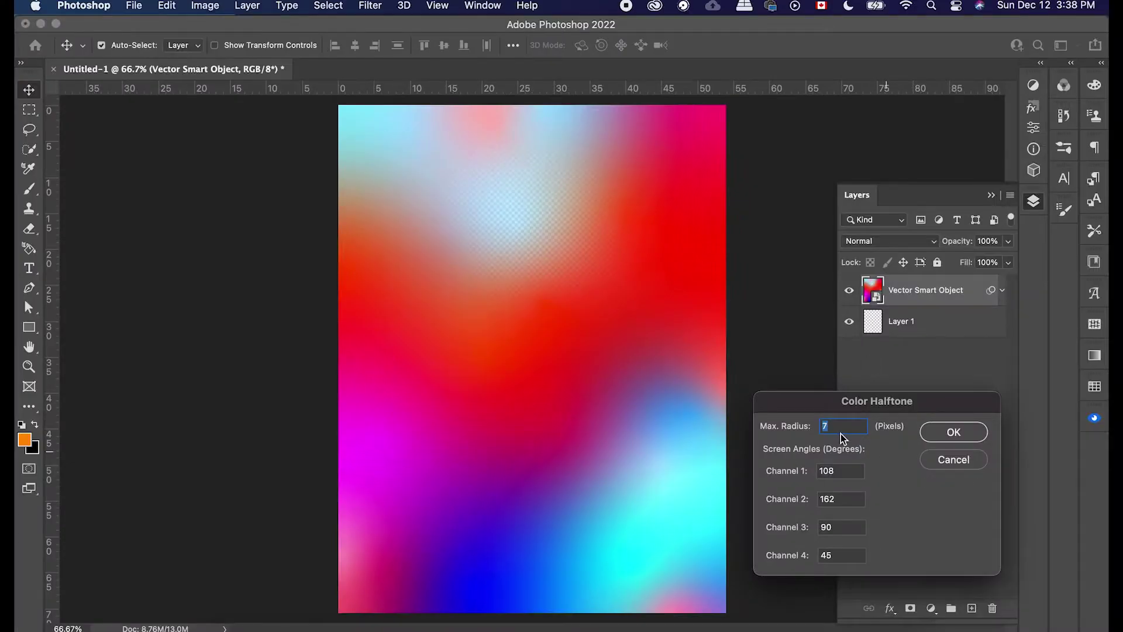
type("7")
left_click(802, 426)
type("20")
left_click(954, 431)
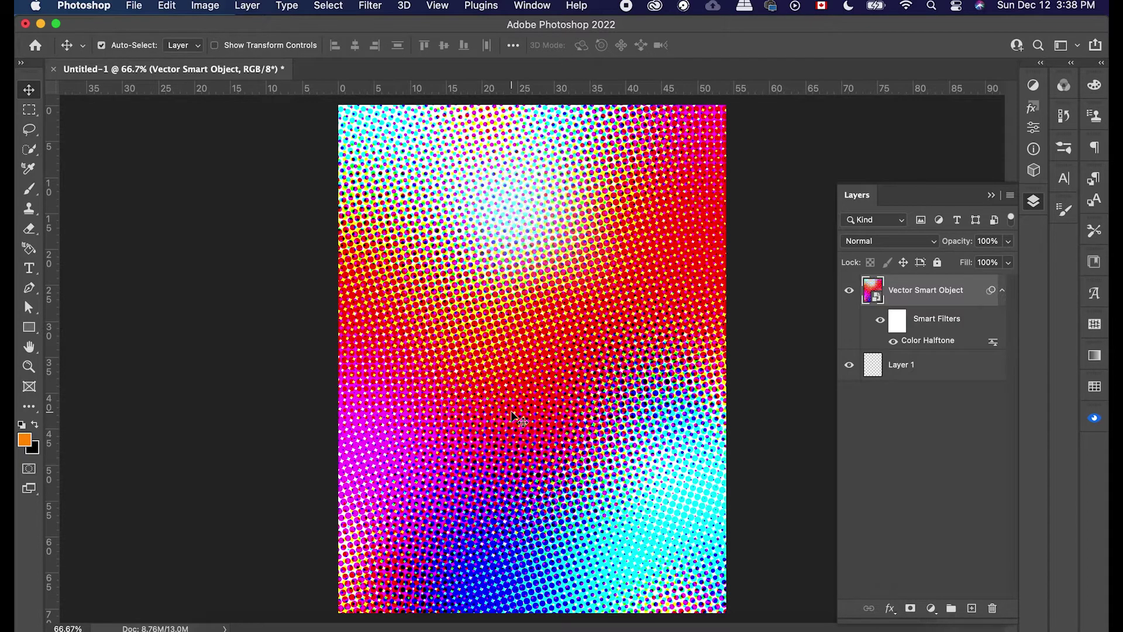
scroll(513, 414, "up", 3)
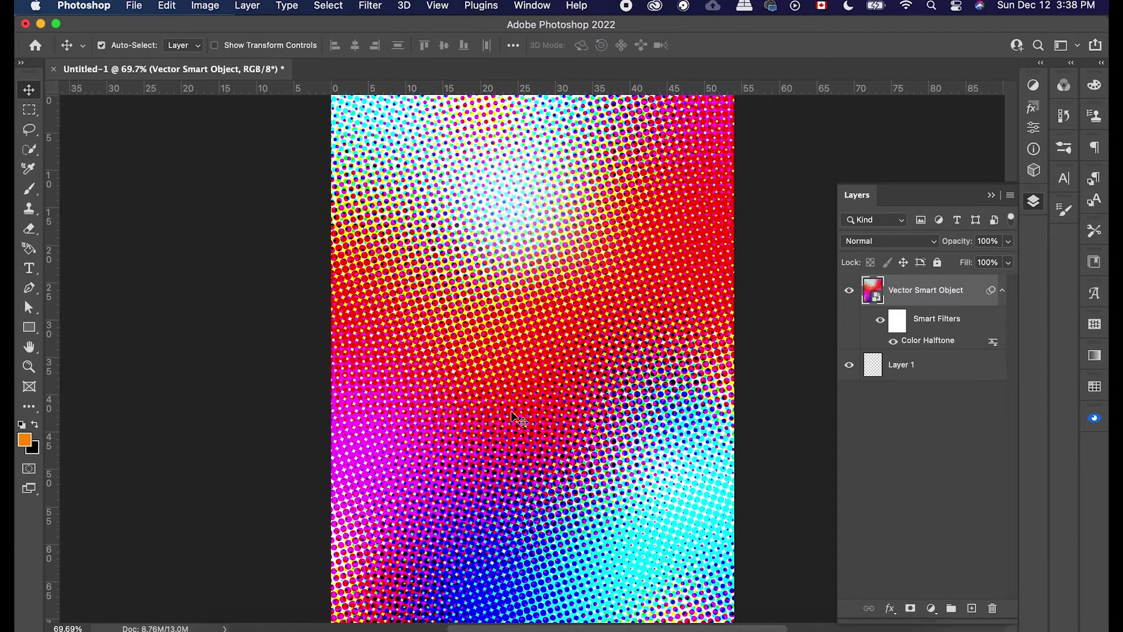
scroll(513, 414, "down", 3)
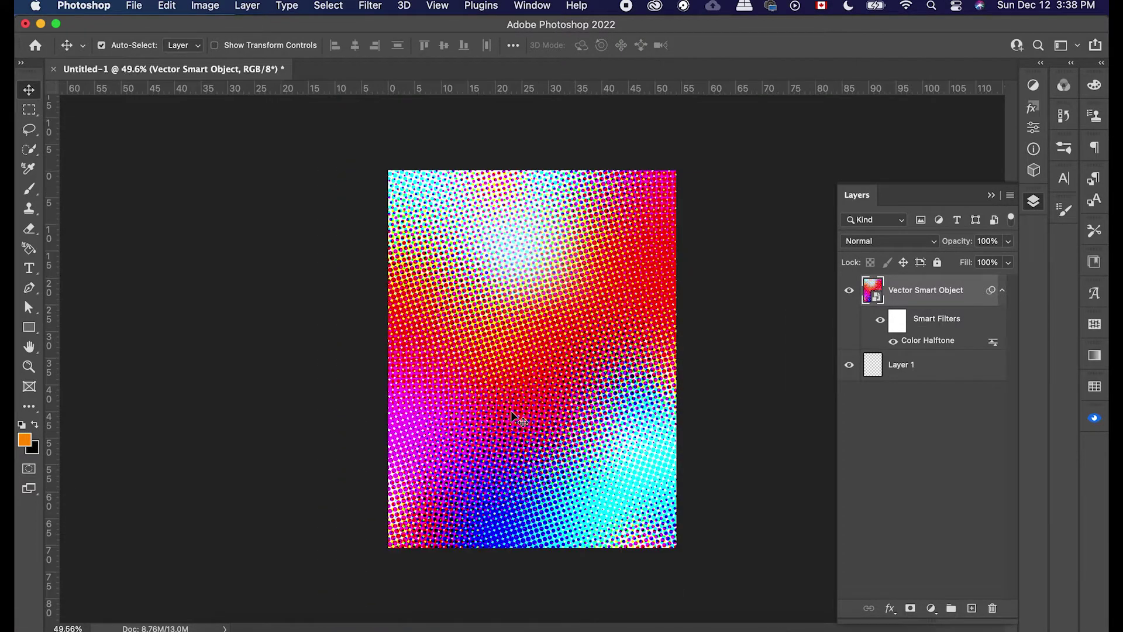
Apply an Oil Paint filter to the halftoned gradient with Stylization 8.7, Cleanliness 4.9, Scale 8.5 and Bristle Detail 1.5.
left_click(337, 5)
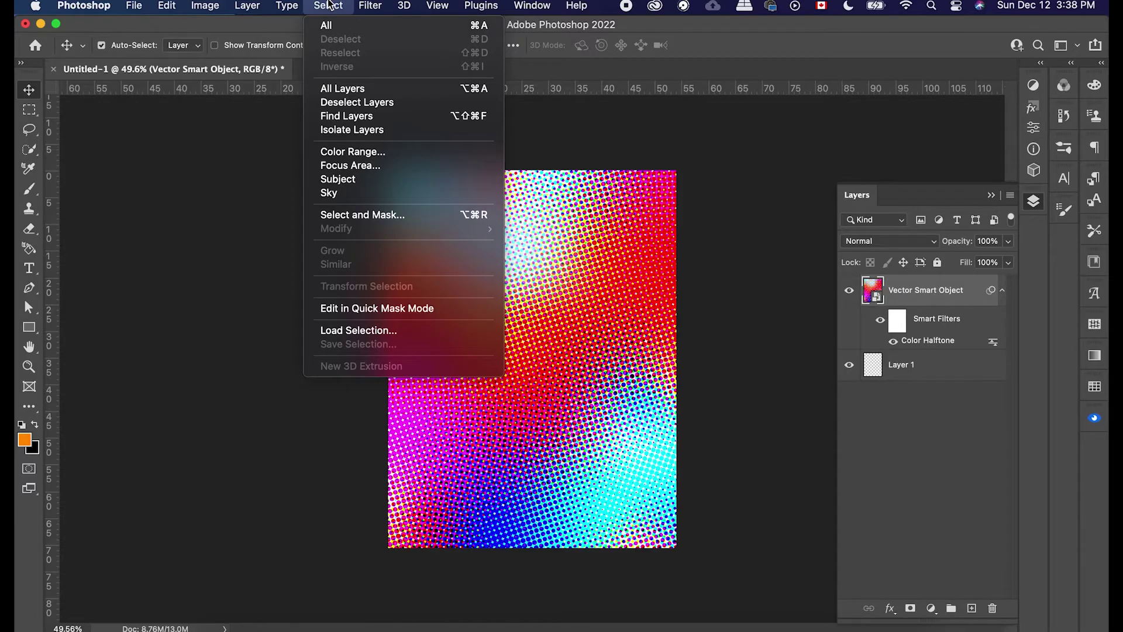
mouse_move(380, 16)
mouse_move(468, 256)
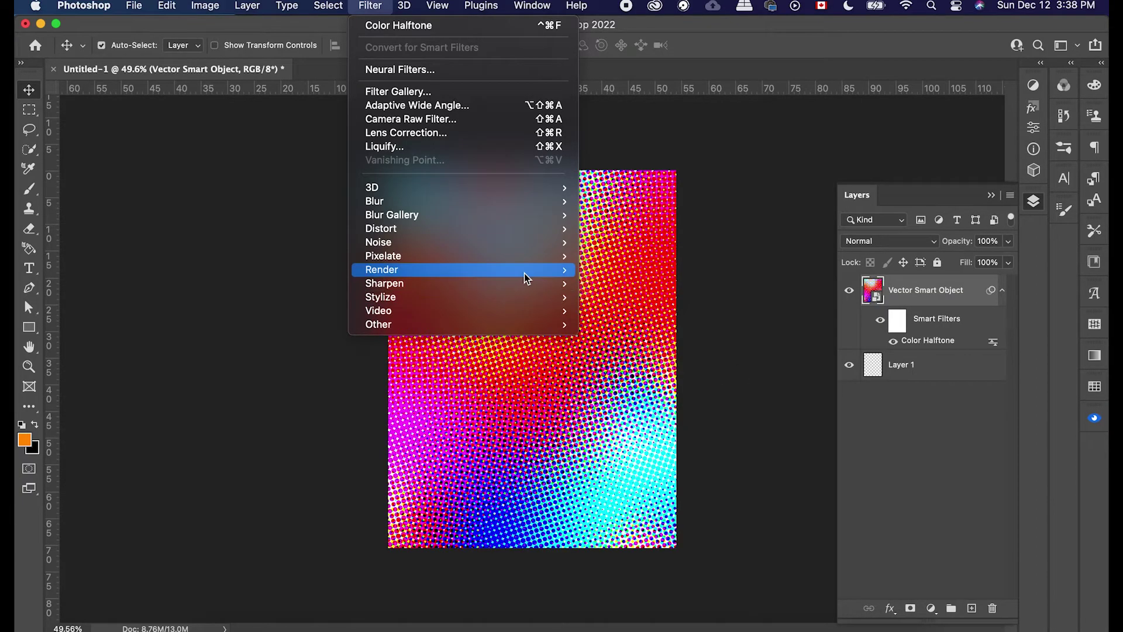
mouse_move(514, 302)
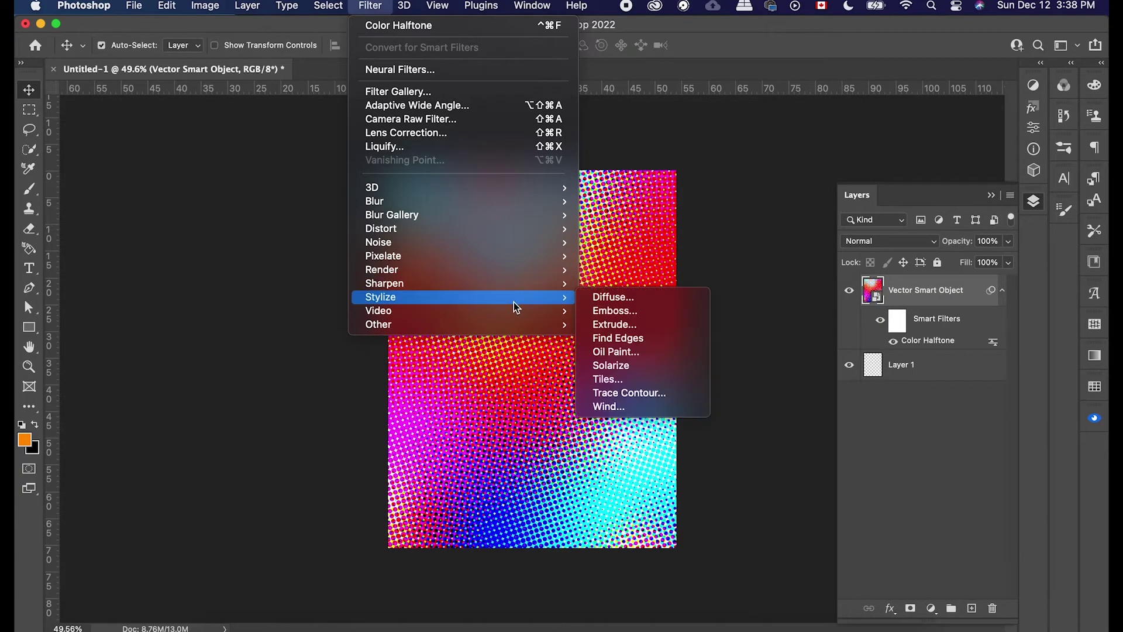
left_click(661, 357)
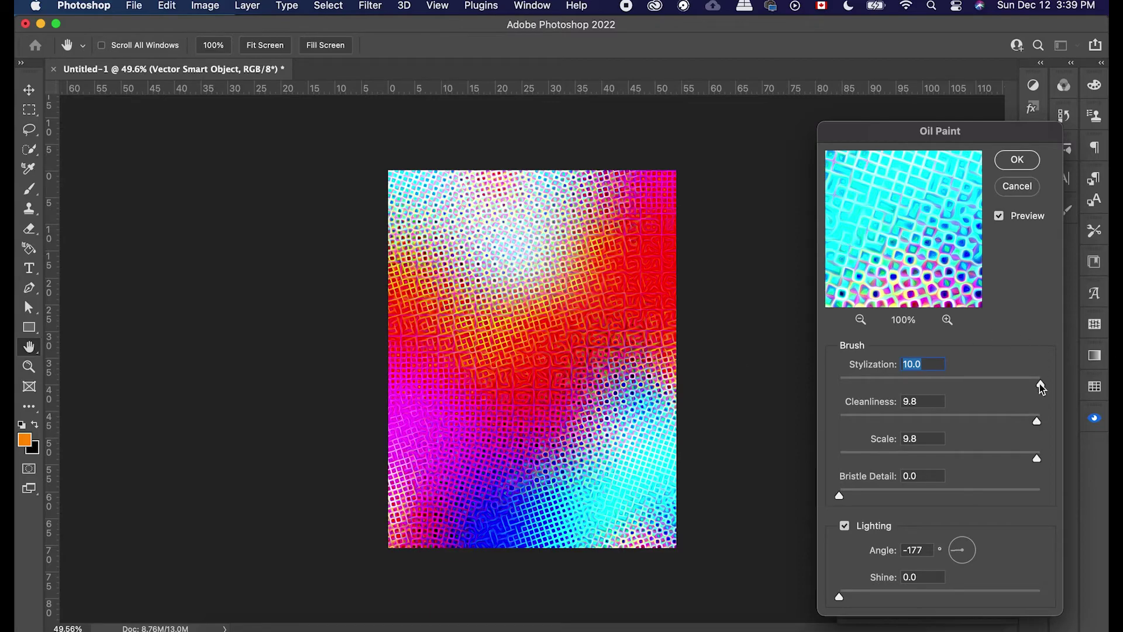
left_click_drag(1041, 384, 1015, 386)
left_click_drag(1038, 458, 1011, 459)
left_click_drag(1037, 422, 939, 429)
left_click(866, 495)
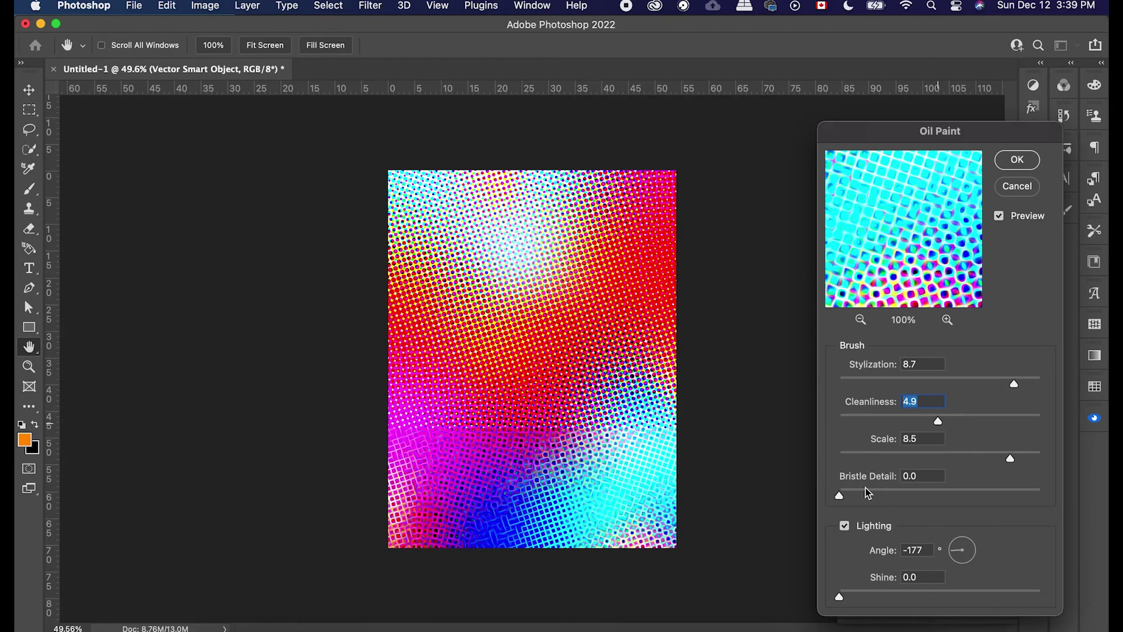
left_click_drag(870, 495, 870, 495)
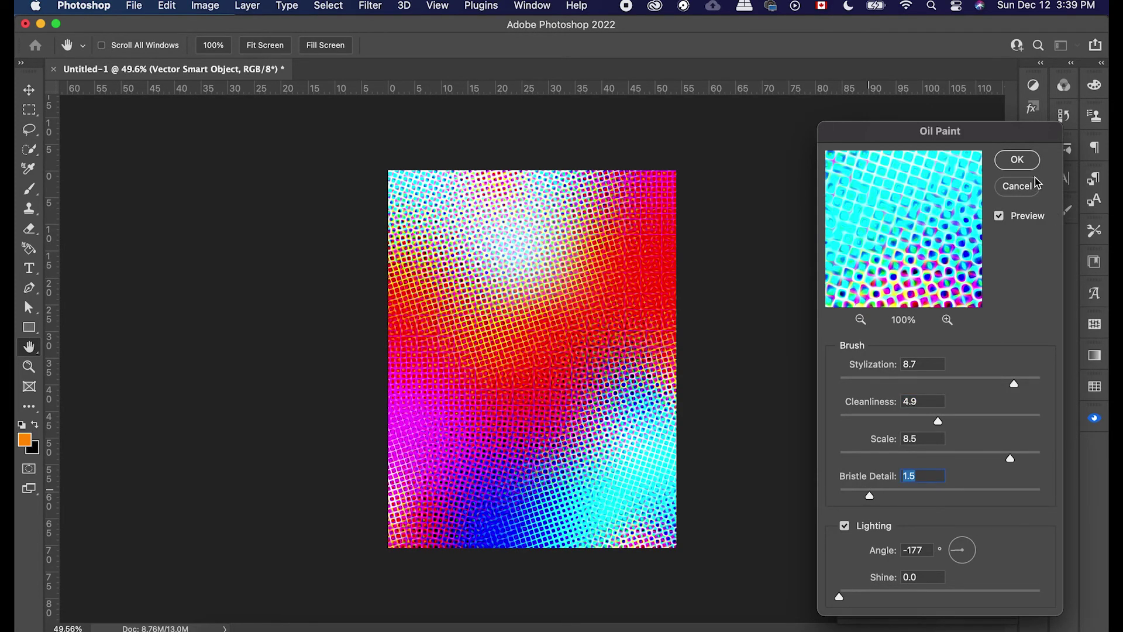
left_click(1018, 160)
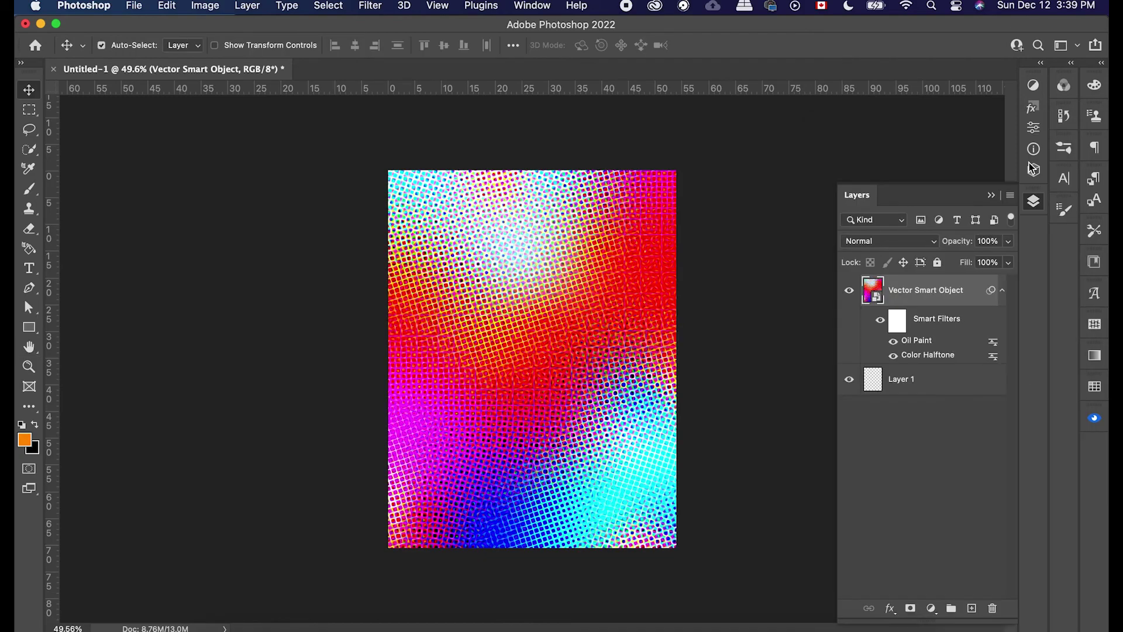